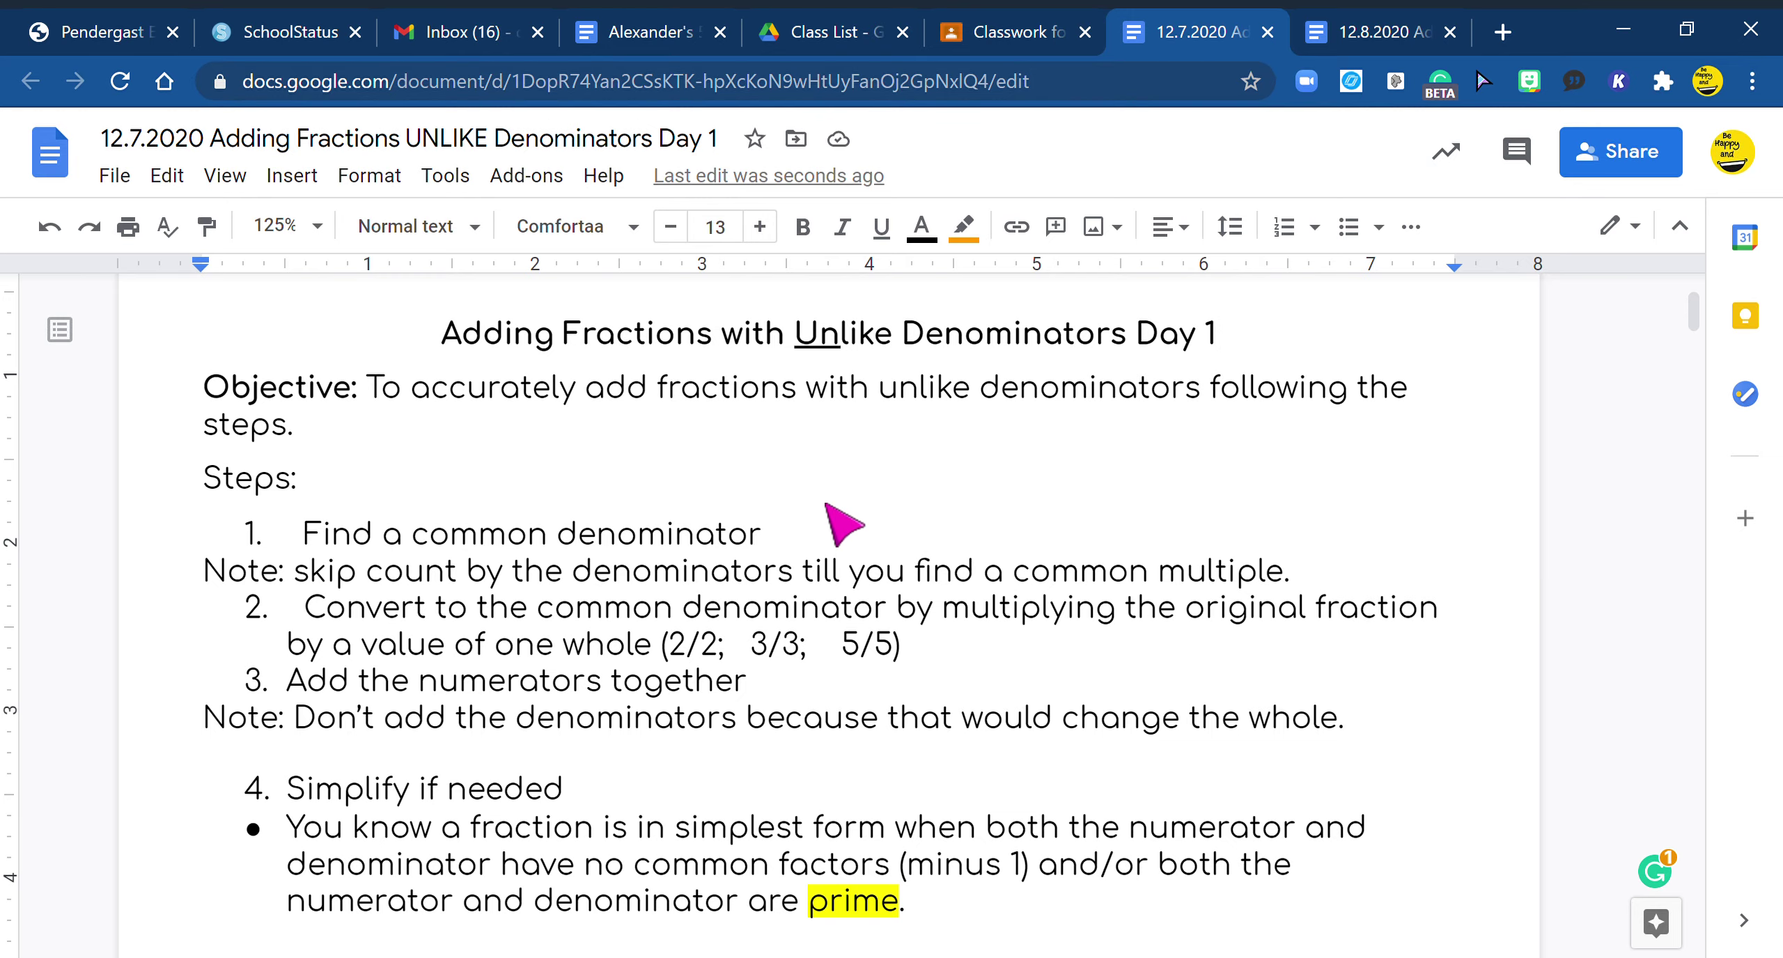
# Scroll to the Model section showing the completed 1/4 + 2/3 step table
pyautogui.scroll(-10, 844, 526)
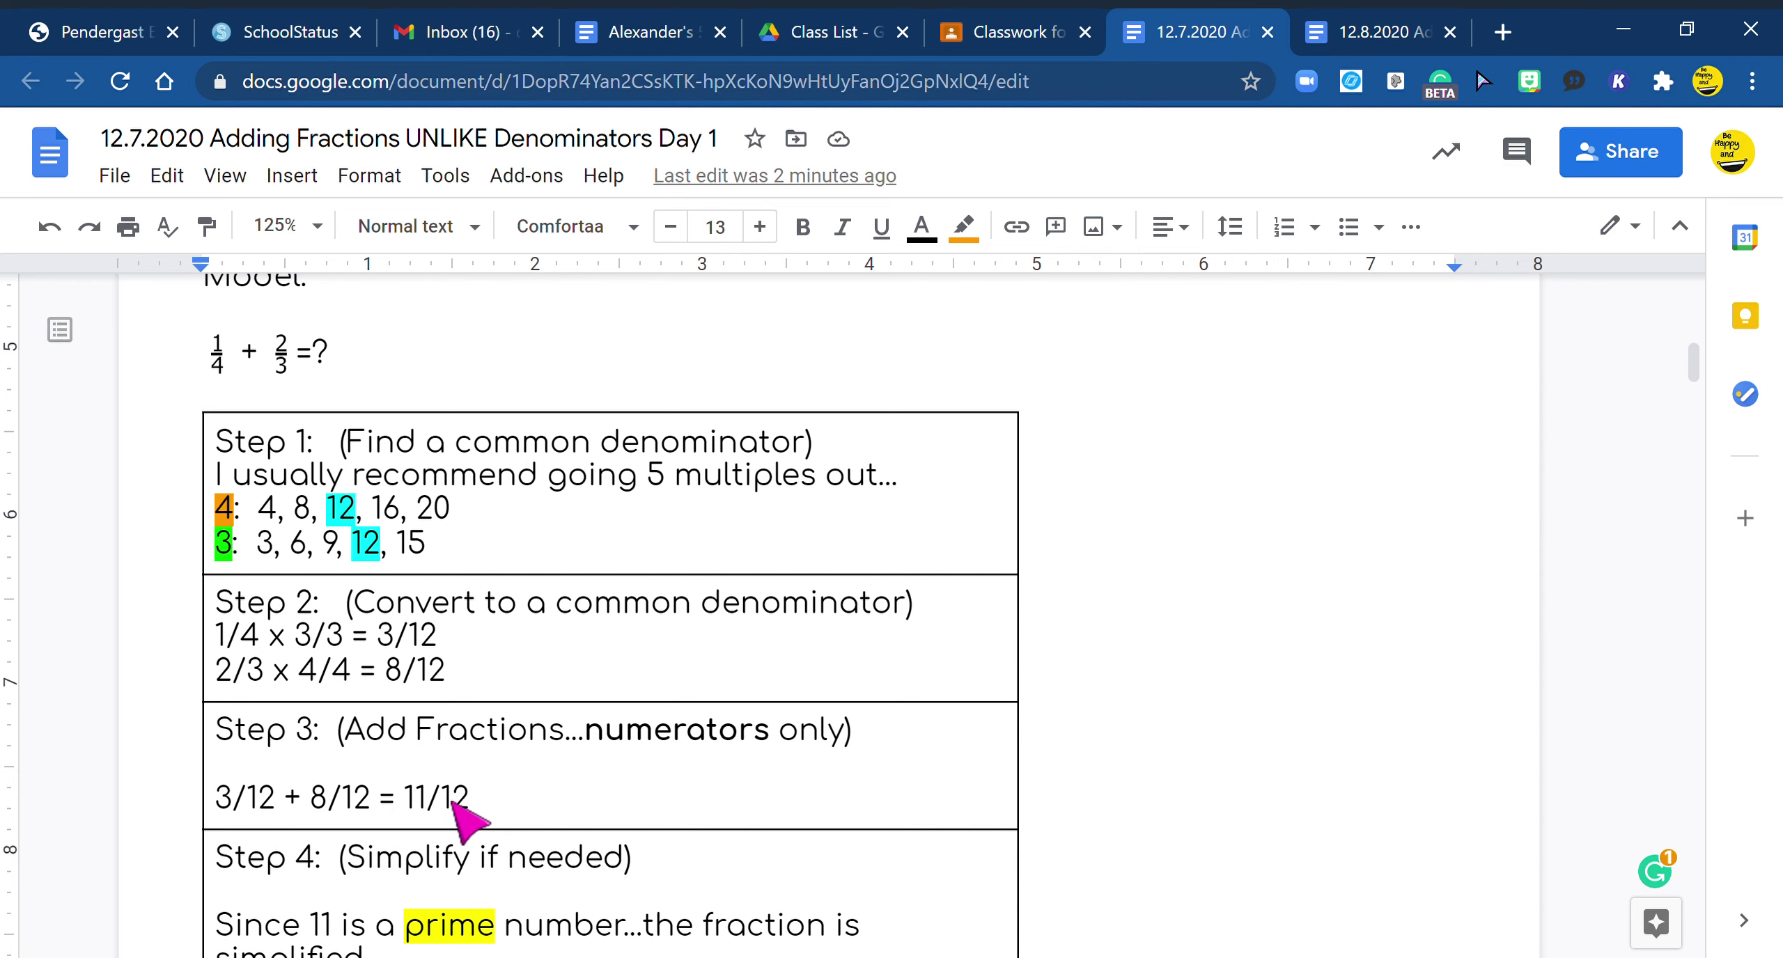
# Scroll down to page 2 to show problem 1, 1/3 + 1/2, with its empty table
pyautogui.scroll(-2, 459, 818)
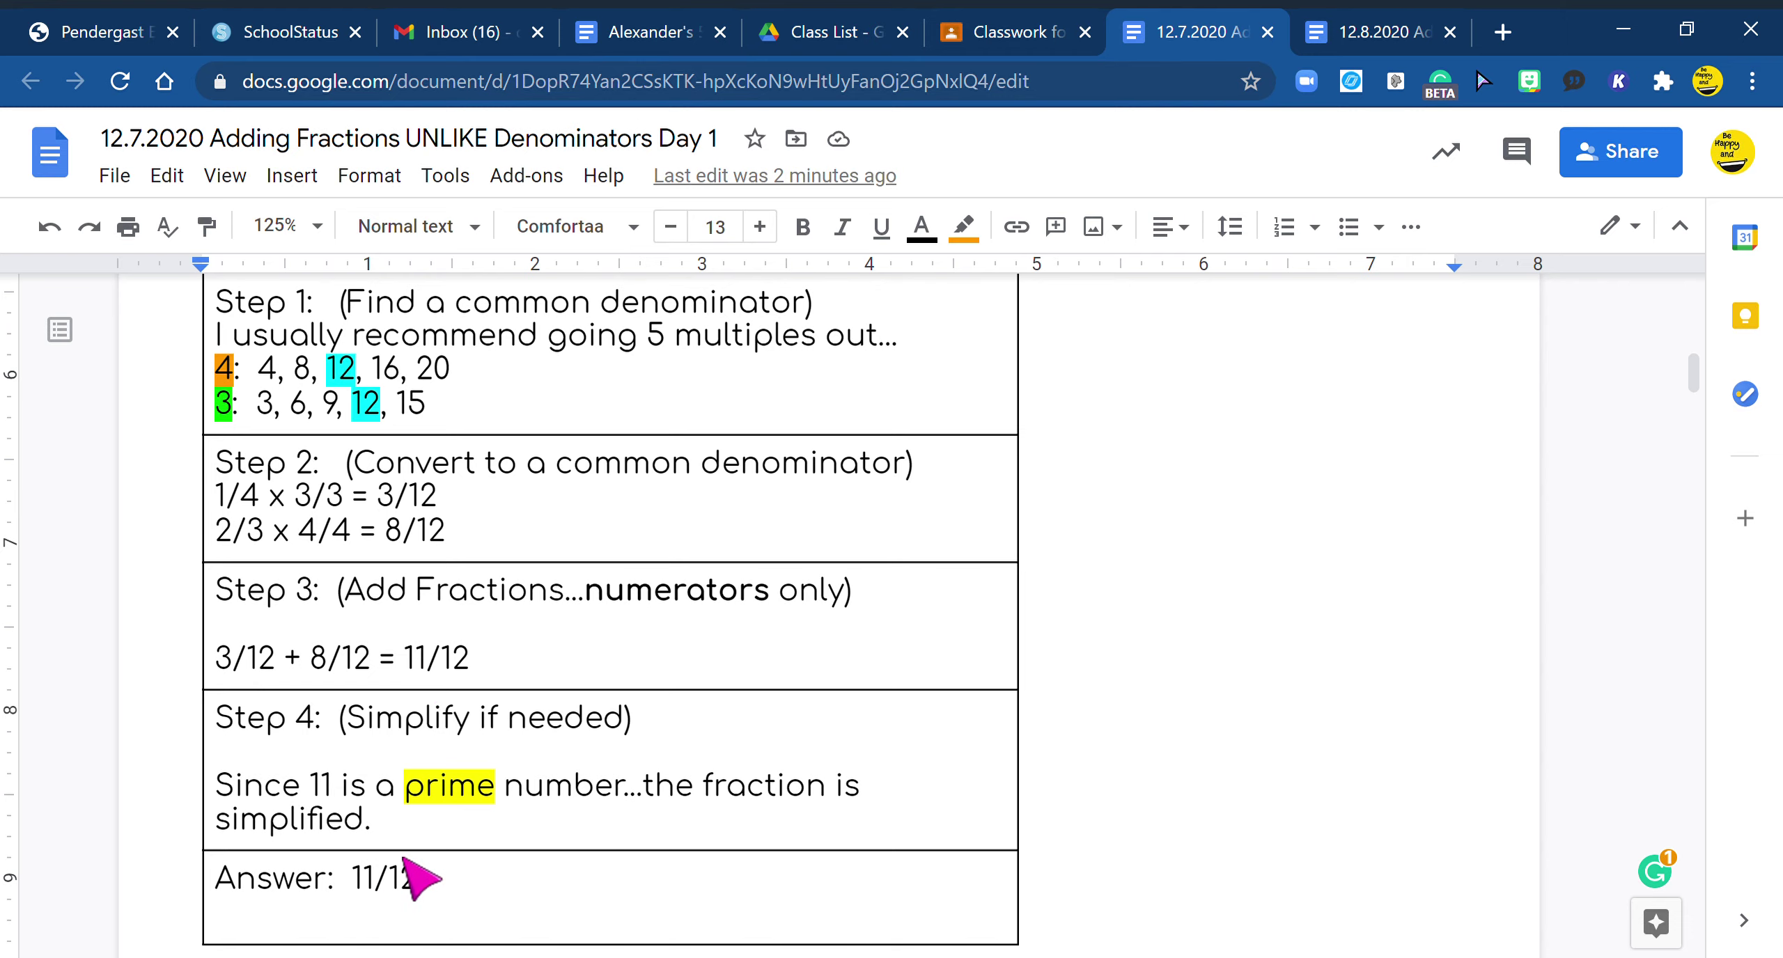
pyautogui.scroll(-10, 421, 879)
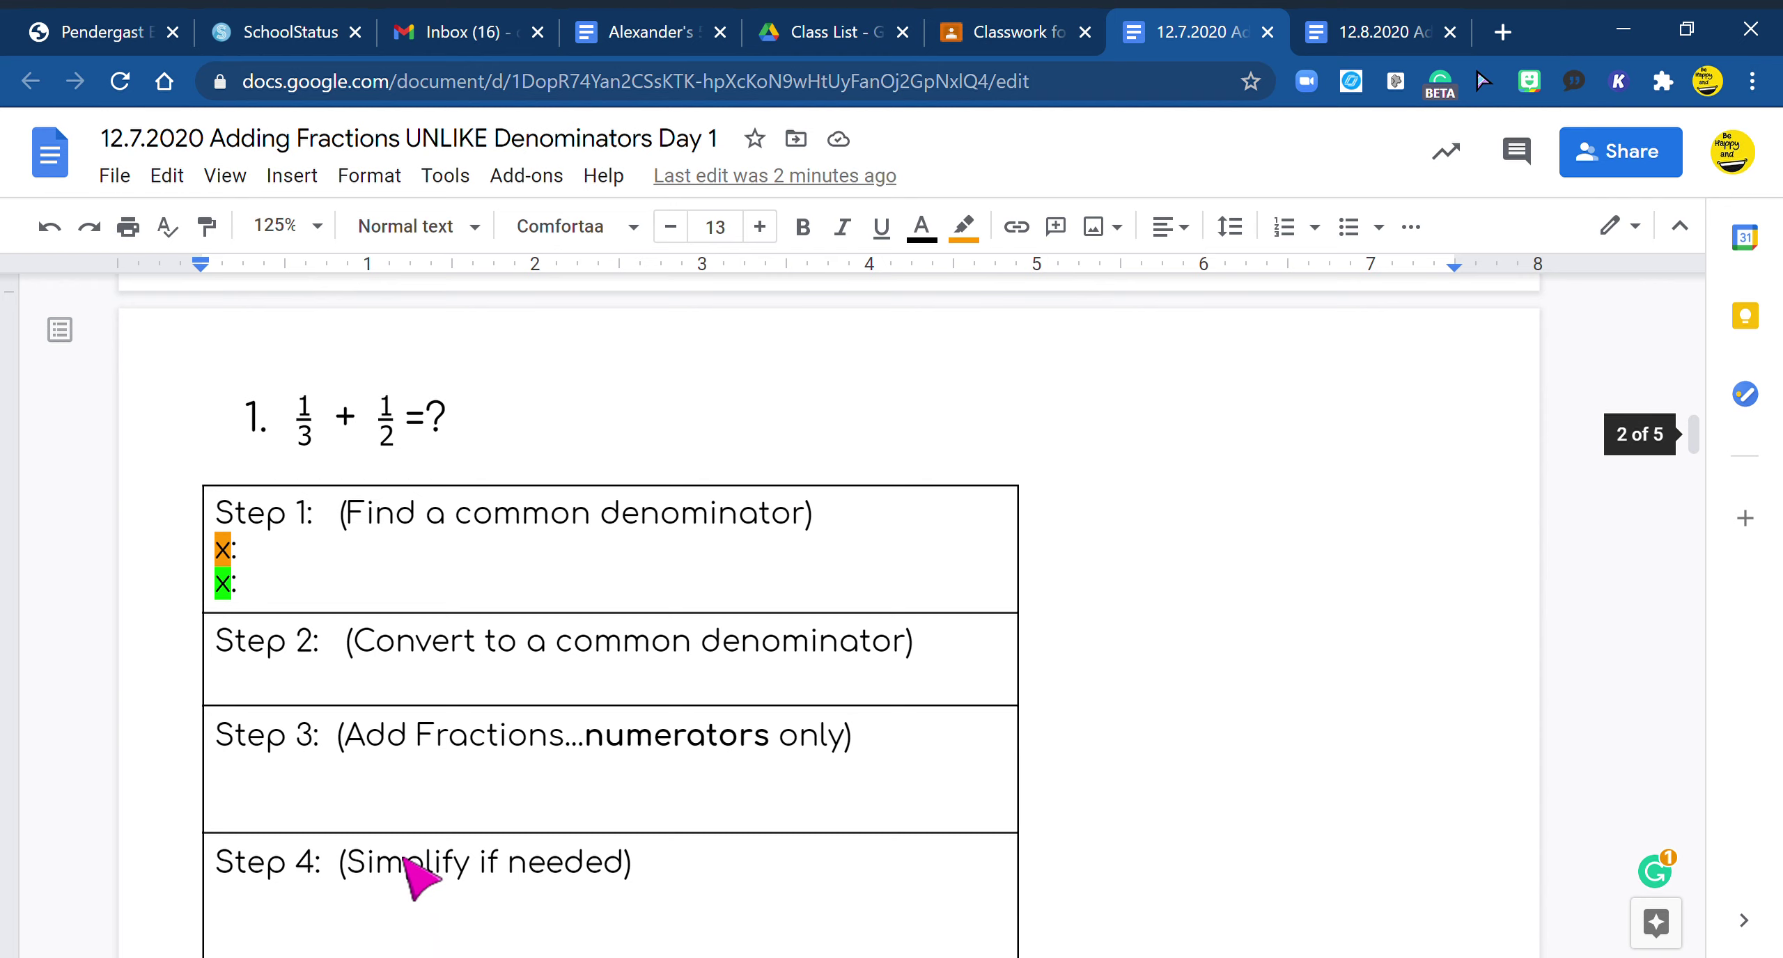
pyautogui.scroll(-2, 418, 879)
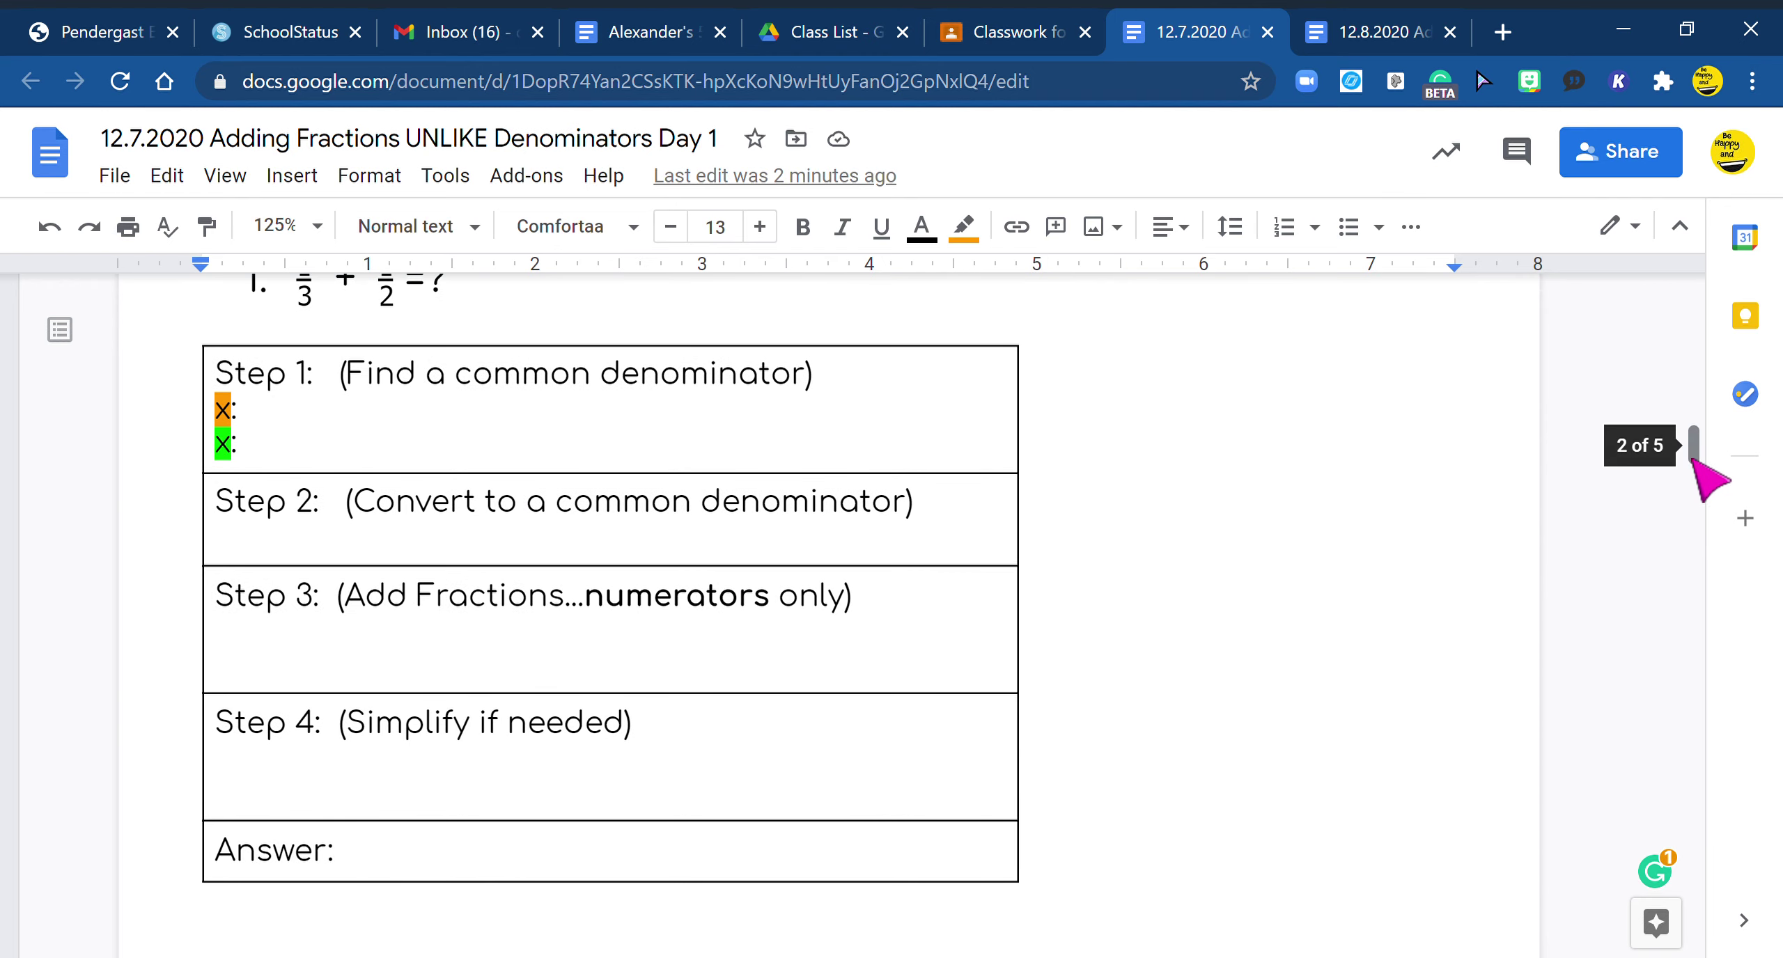
pyautogui.scroll(1, 1697, 455)
pyautogui.scroll(-1, 1697, 454)
pyautogui.scroll(1, 1254, 432)
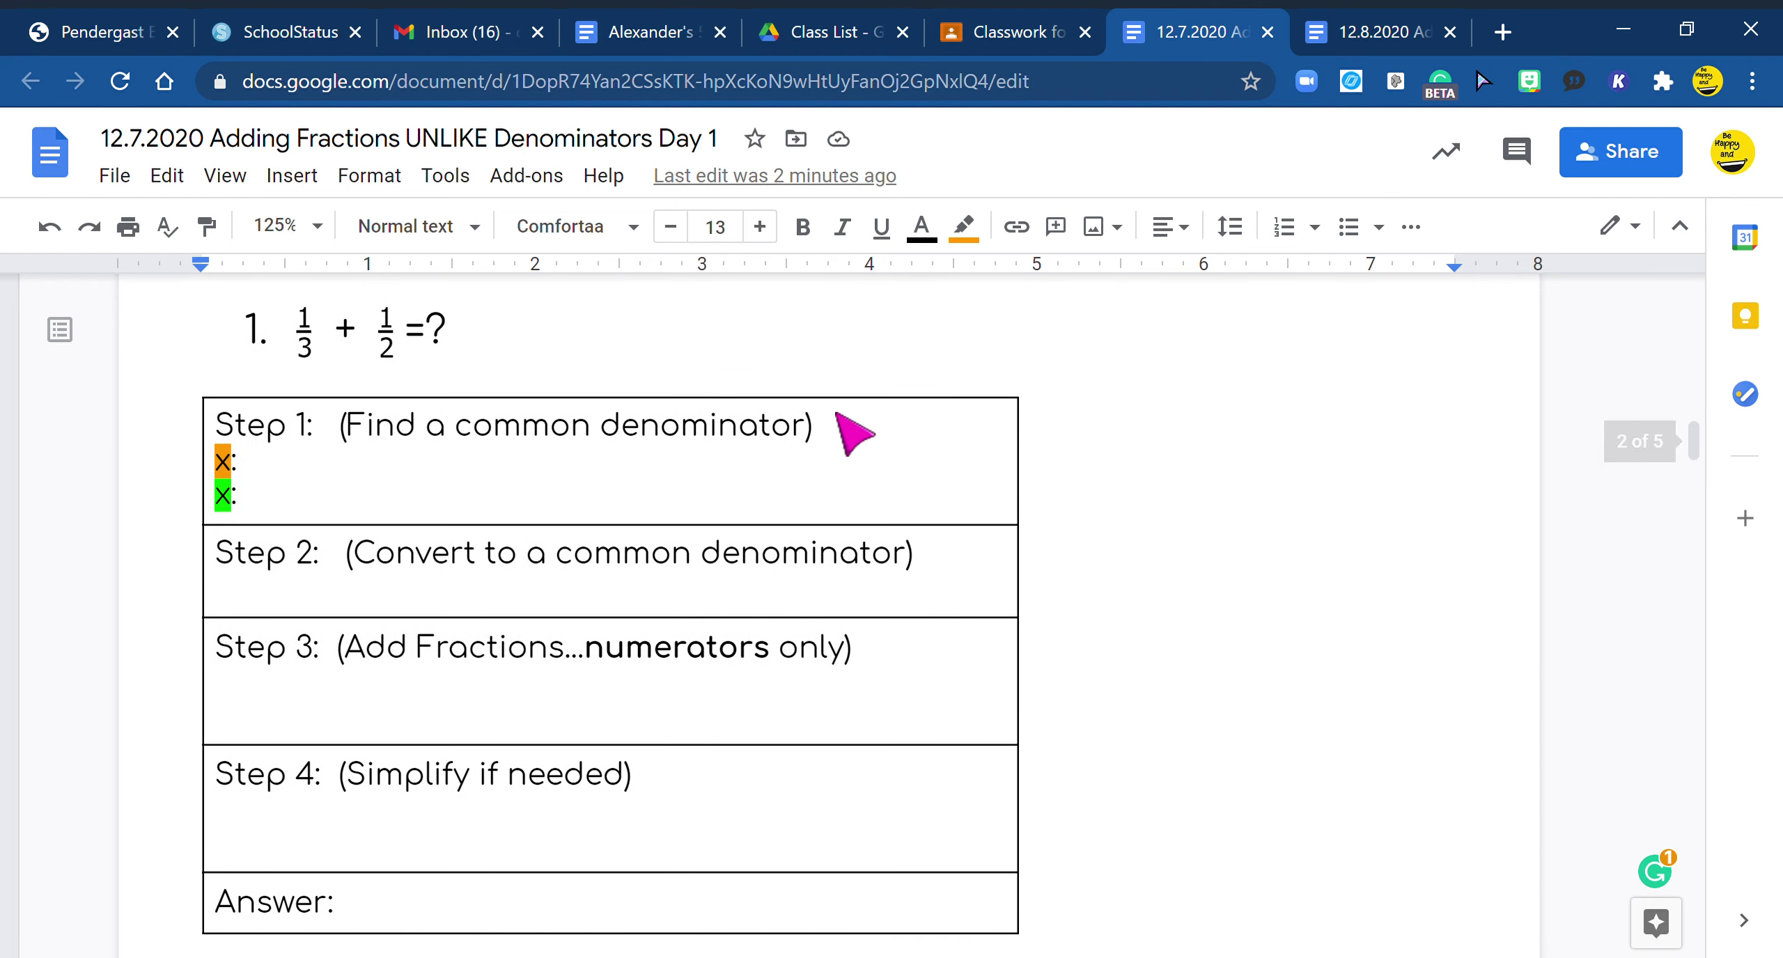
# List multiples 3, 6, 9, 12, 15 and 2, 4, 6, 8, 10, highlighting both 6s cyan
pyautogui.click(50, 229)
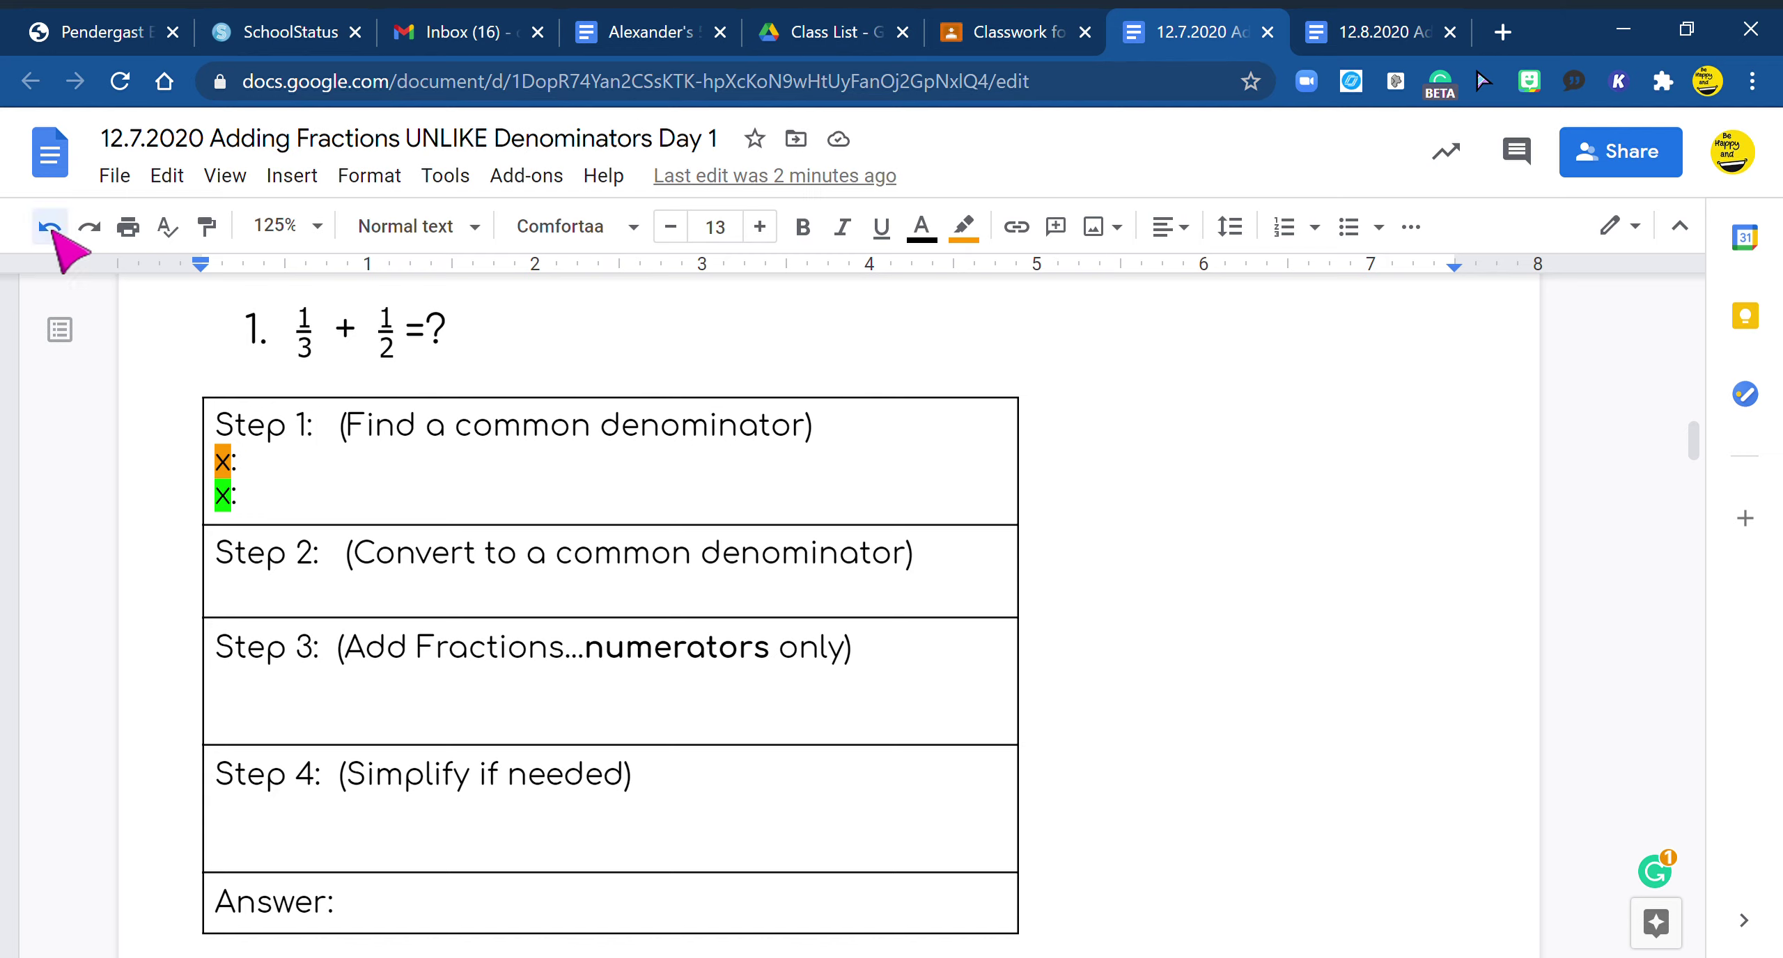
pyautogui.click(89, 228)
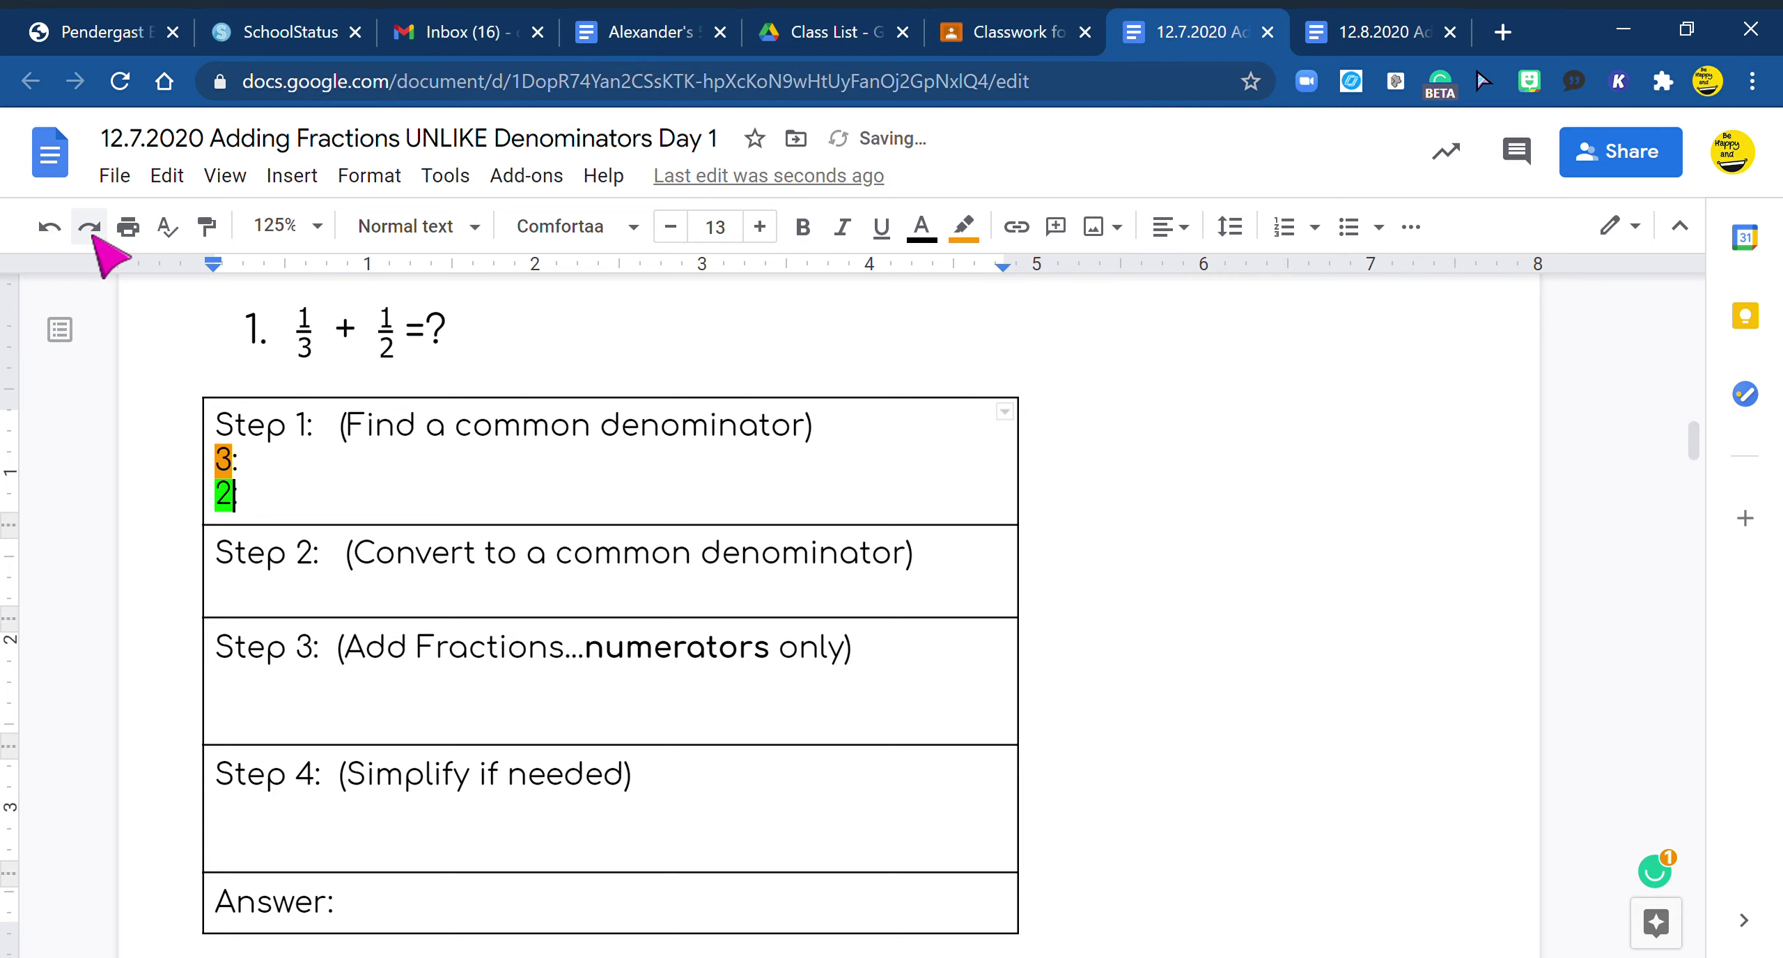
pyautogui.press('Up')
pyautogui.press('End')
pyautogui.write('3, 6, 9, 12, 15')
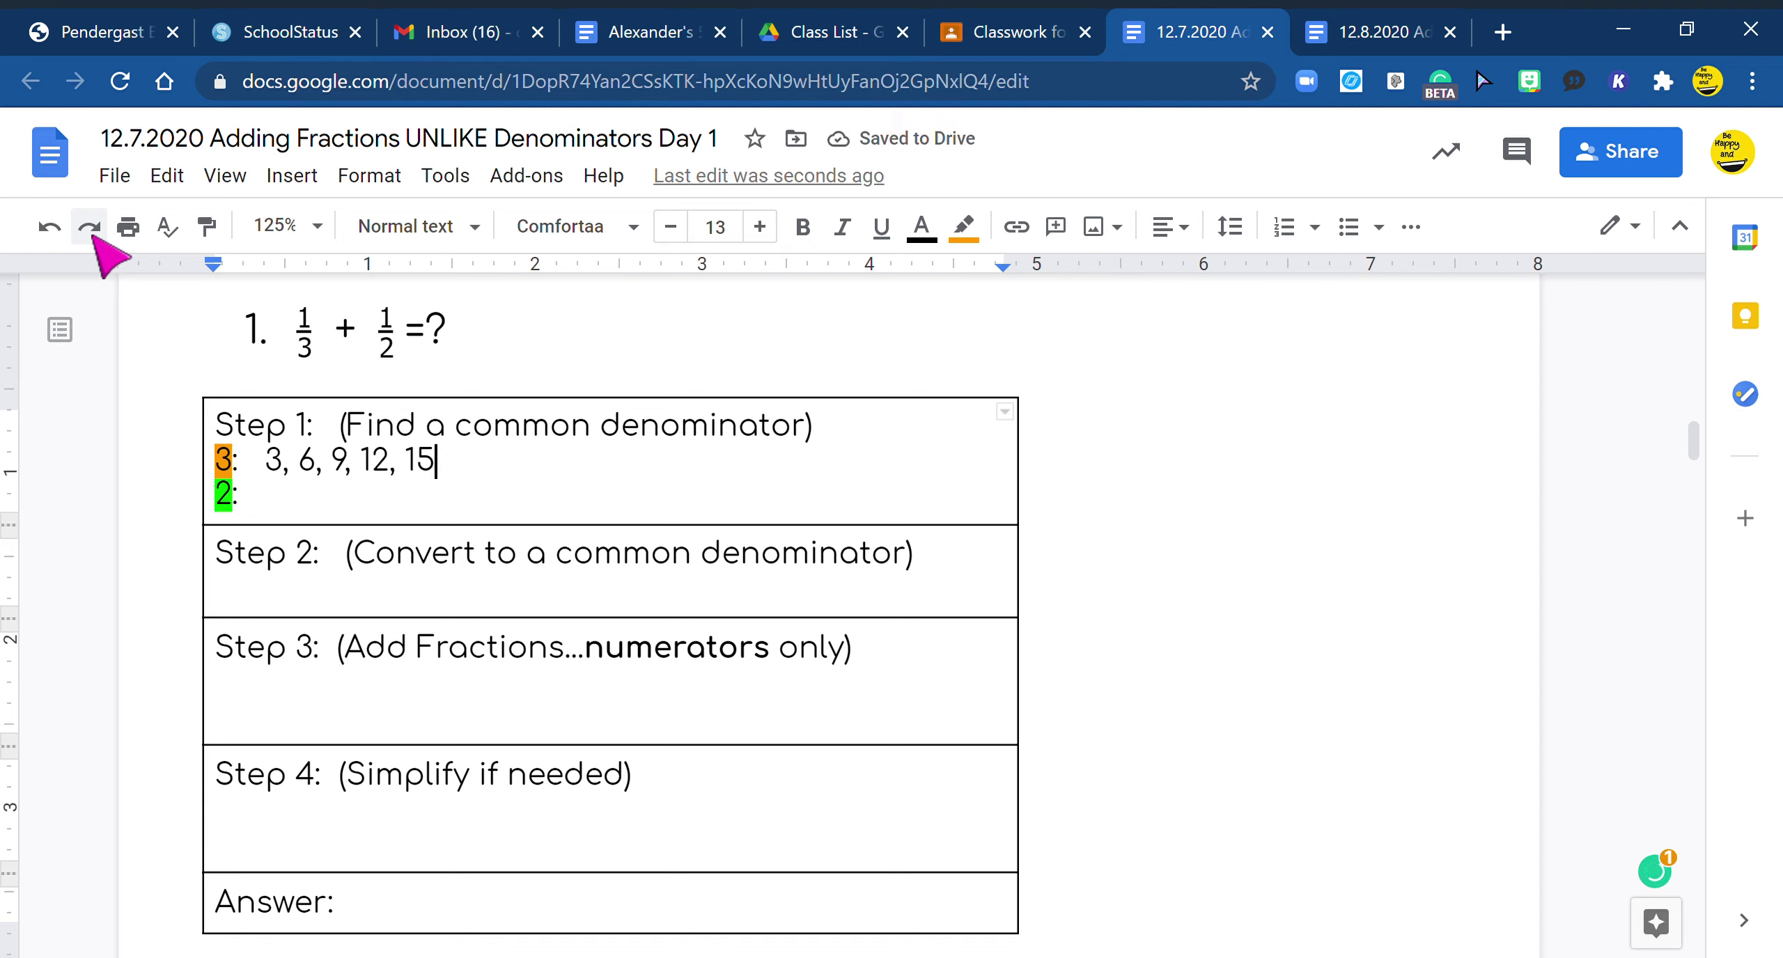
pyautogui.press('Down')
pyautogui.write('2, 4,')
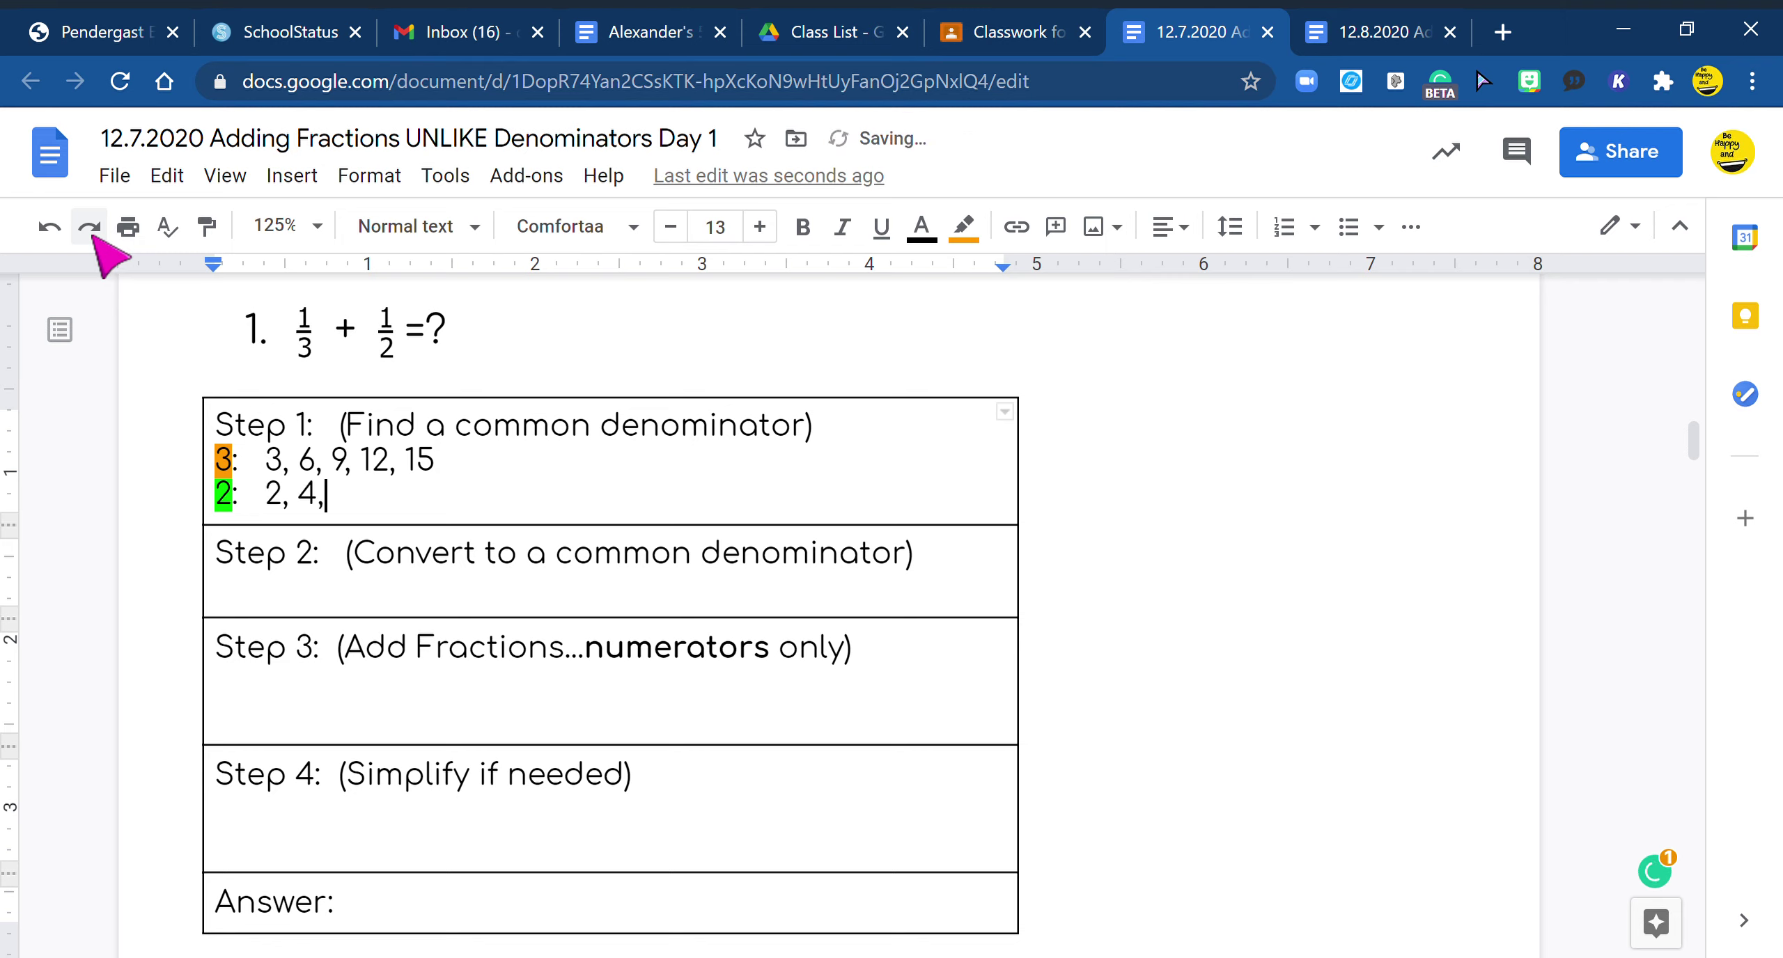
pyautogui.write(' 6, 8, 10')
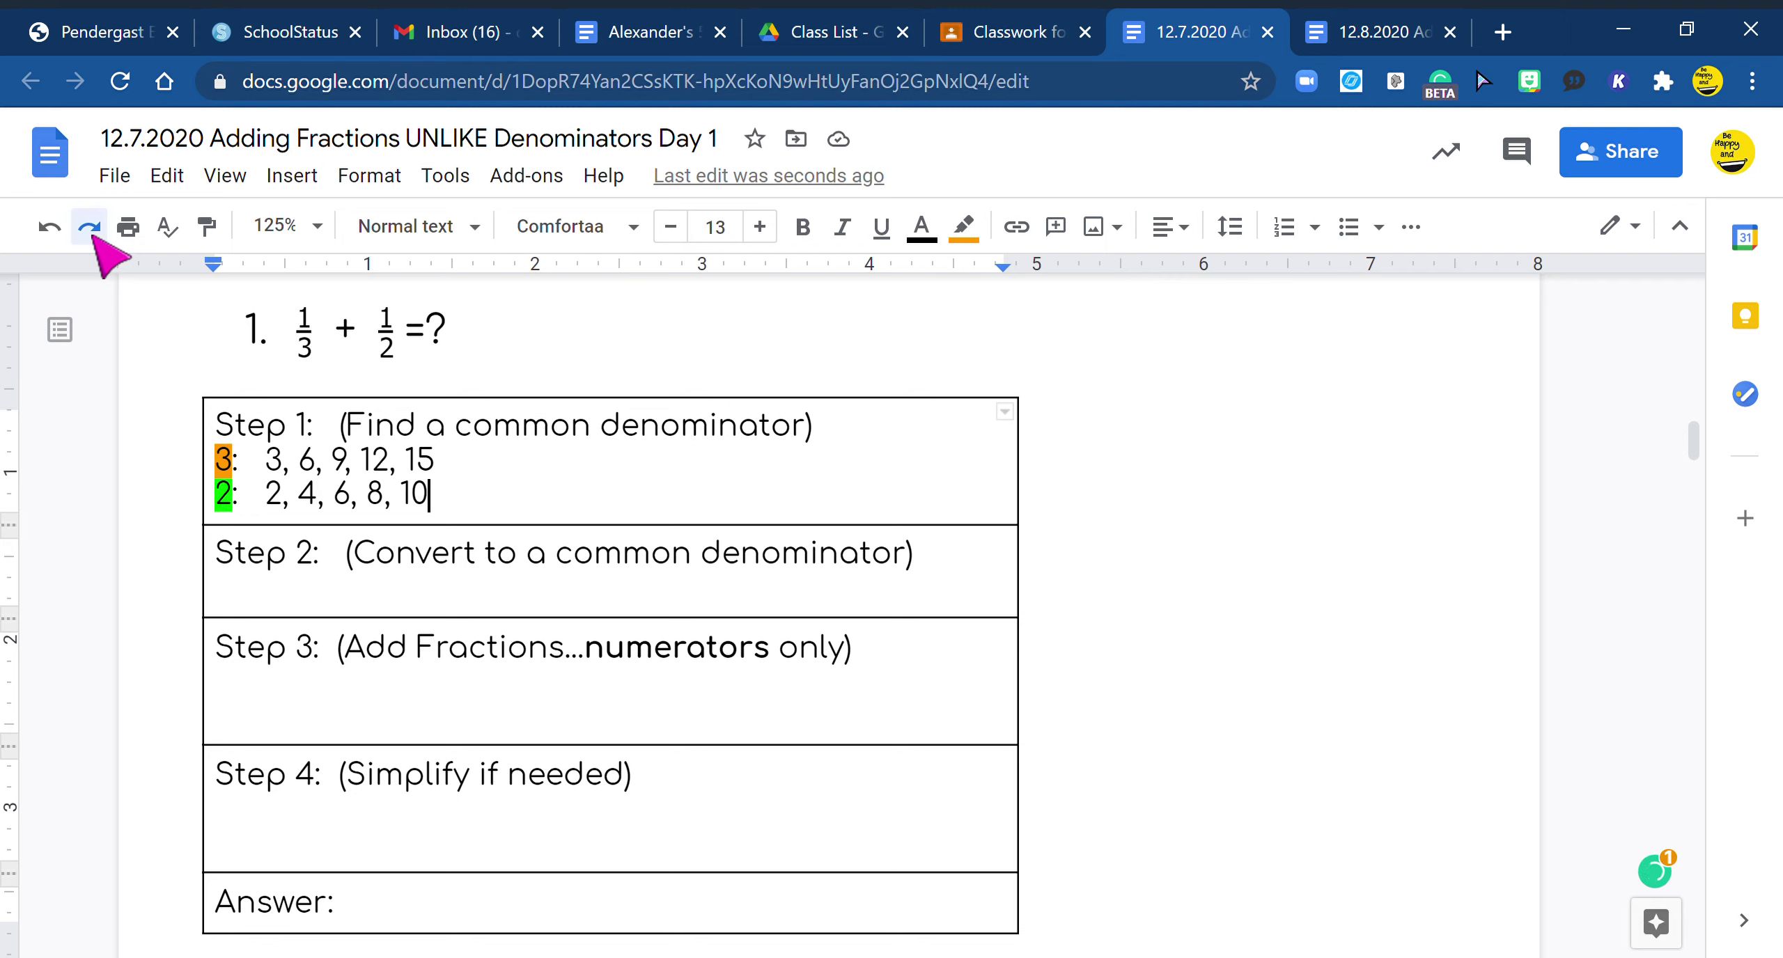
pyautogui.click(89, 227)
pyautogui.click(89, 227)
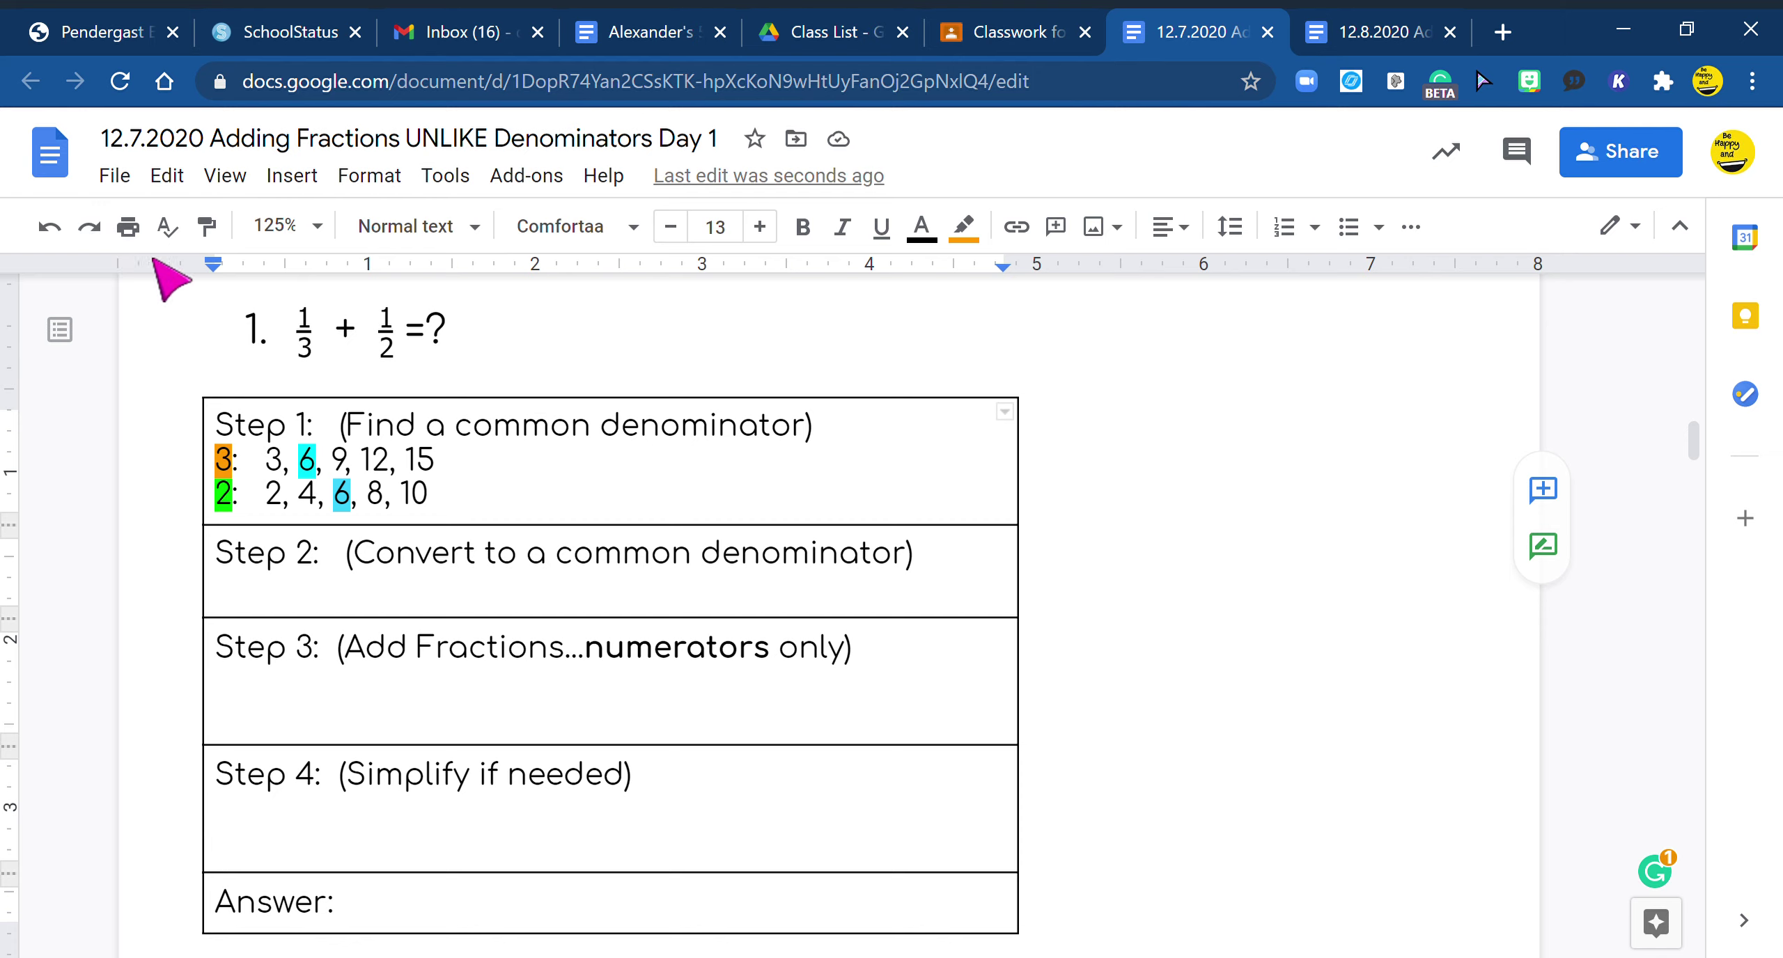
# Write '1/3 x 2/2 =' in Step 2, replacing the auto-formatted one-third symbol with 1/3
pyautogui.click(89, 227)
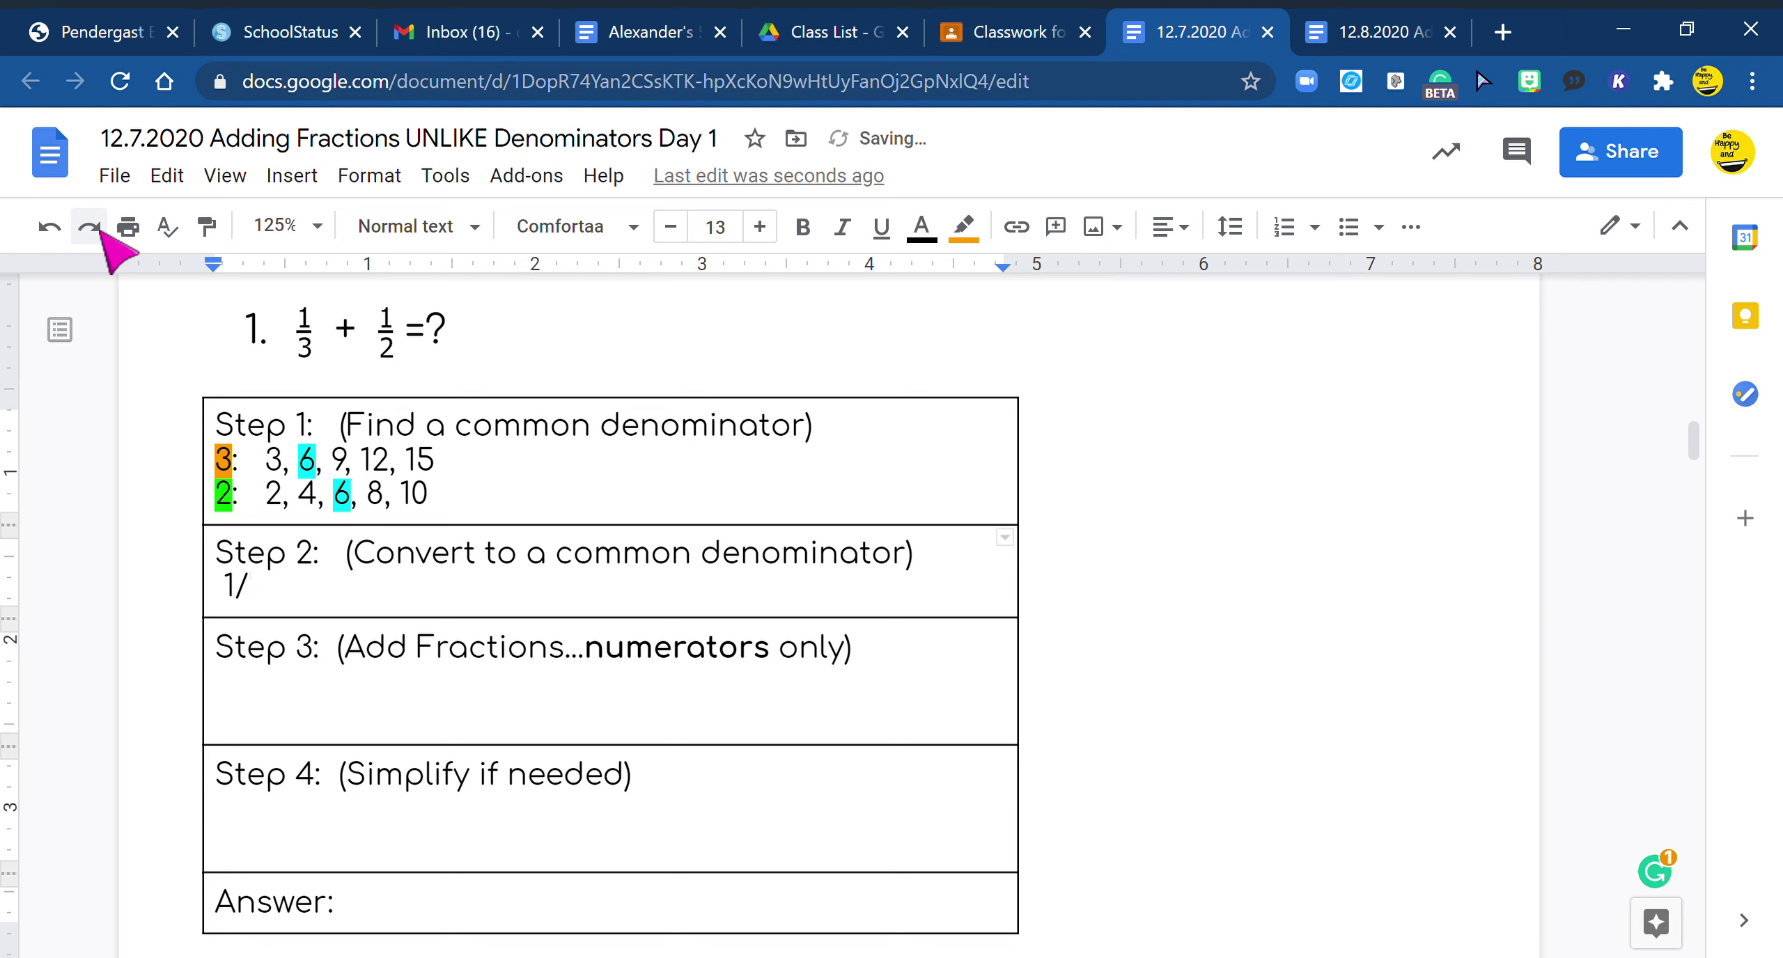
pyautogui.write('3 ')
pyautogui.write('x ')
pyautogui.write('2/2')
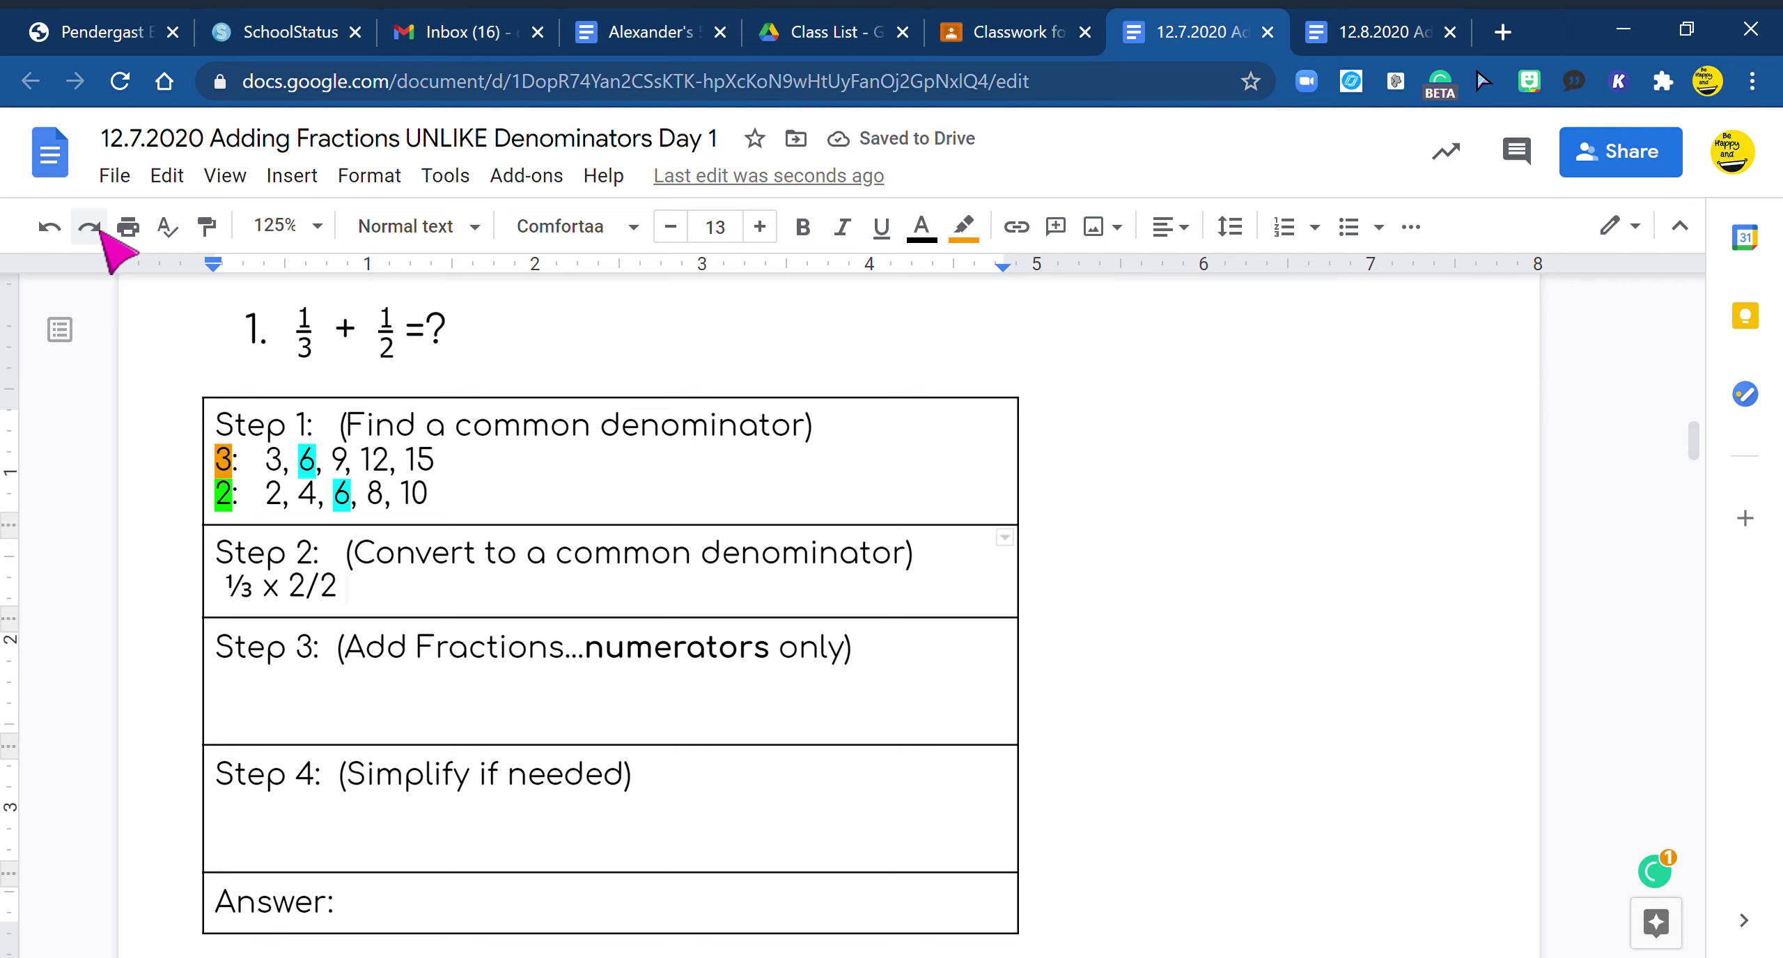
pyautogui.write('=')
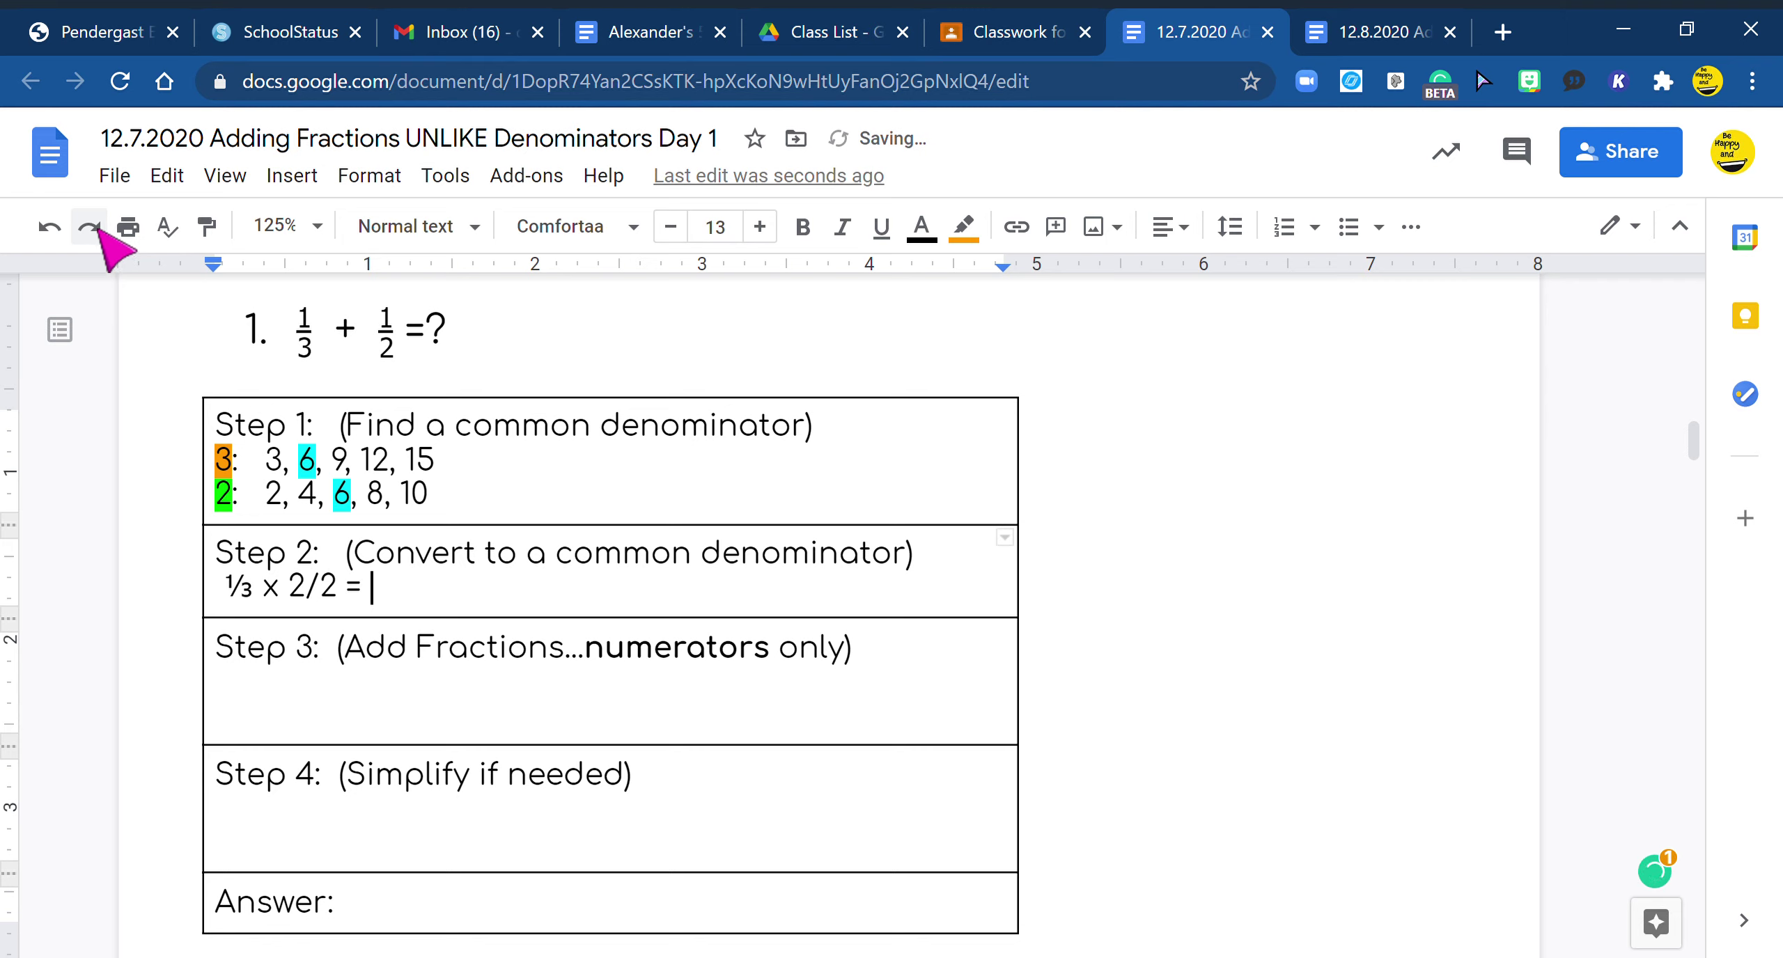
pyautogui.press('Home')
pyautogui.press('Delete')
pyautogui.press('Delete')
pyautogui.press('Delete')
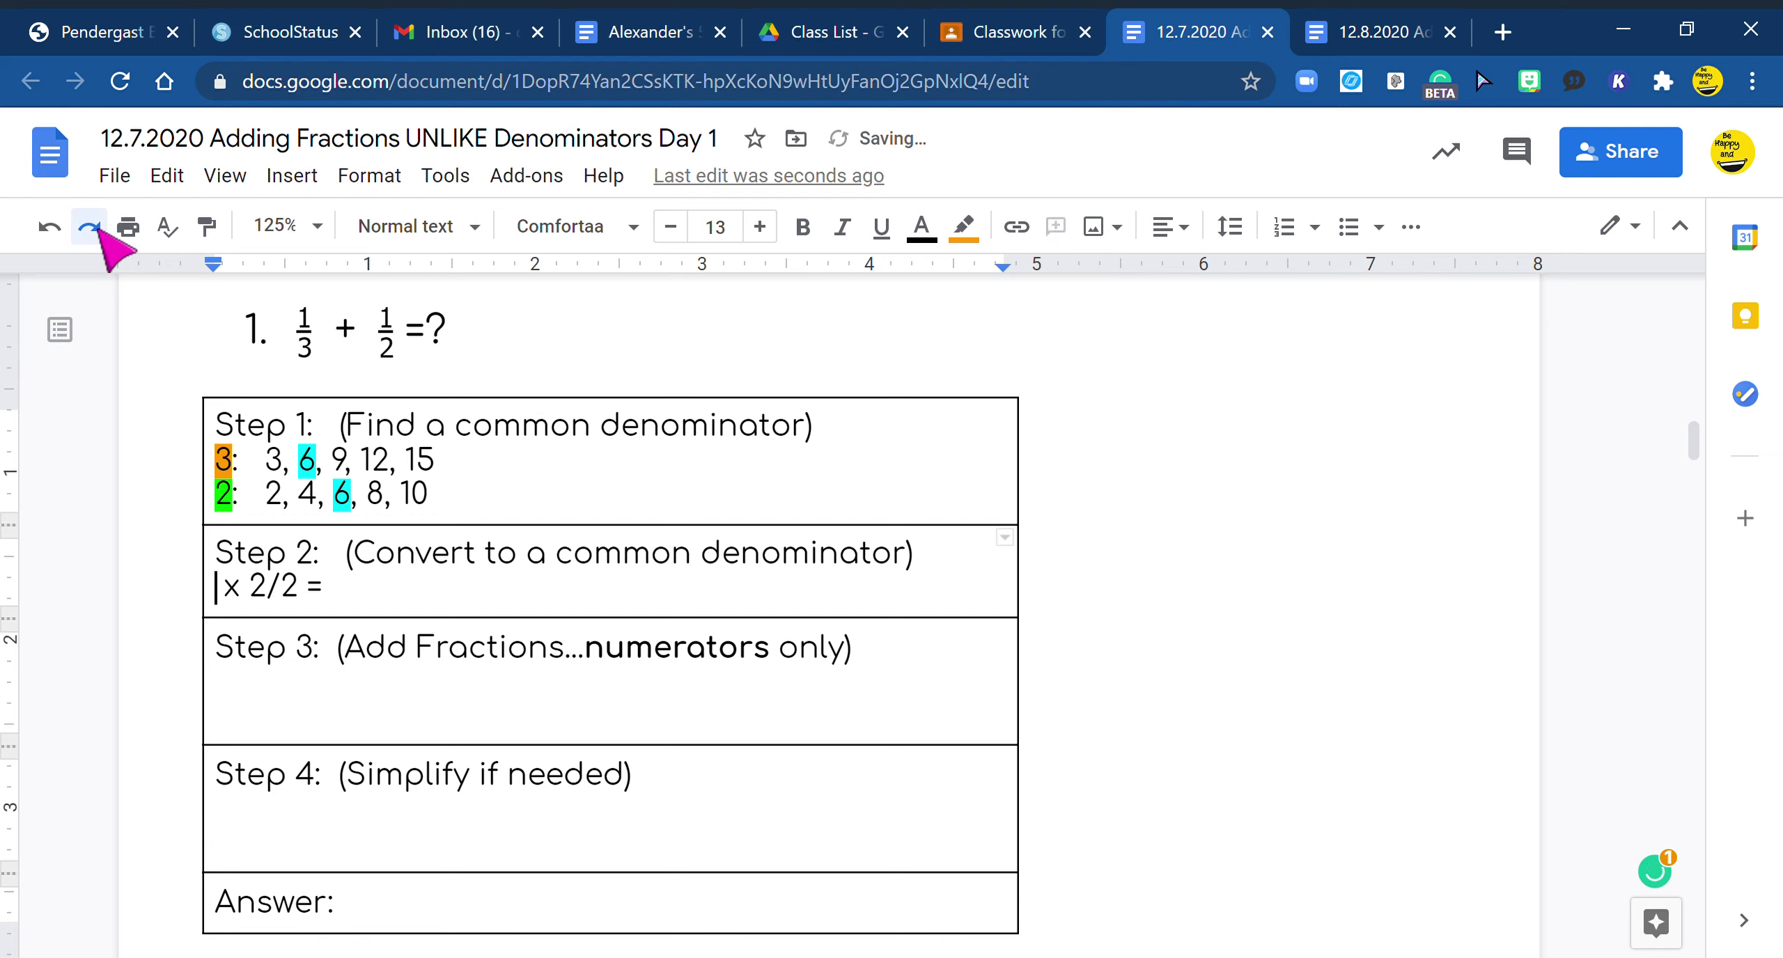
pyautogui.write('1/3')
# Add a second line reading '1/2 x 3/3 =' below the first
pyautogui.write('1/2')
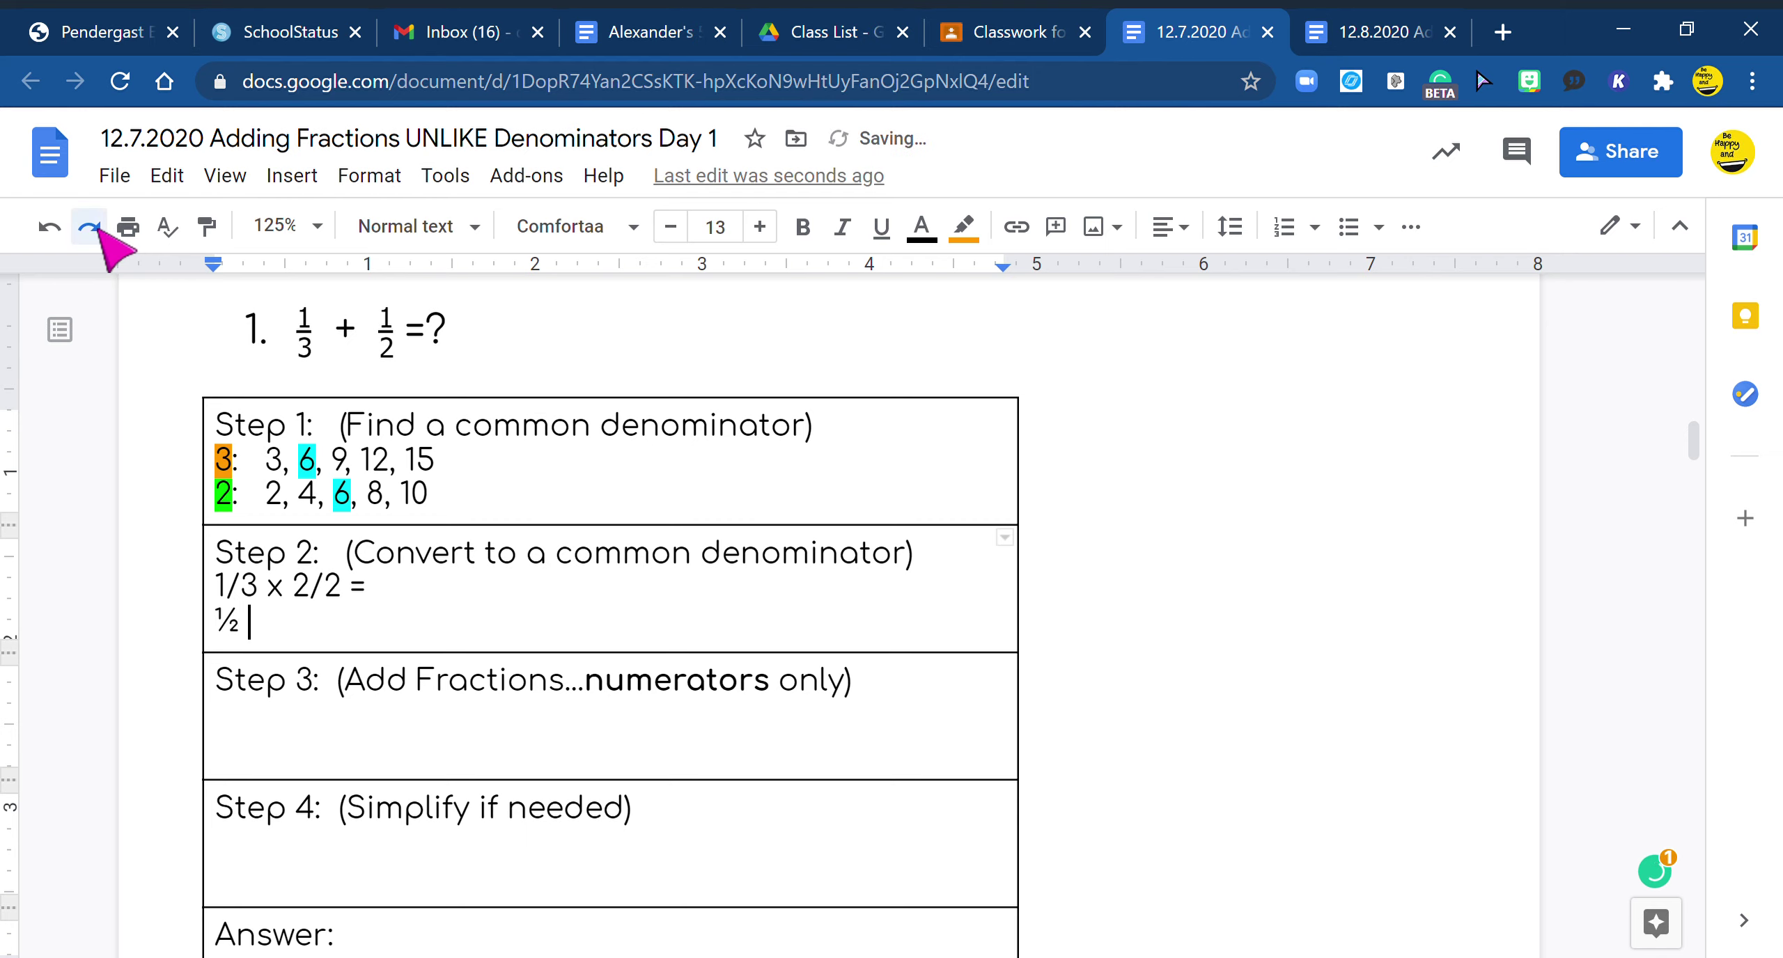
pyautogui.hotkey('ctrl', 'z')
pyautogui.hotkey('ctrl', 'z')
pyautogui.hotkey('ctrl', 'z')
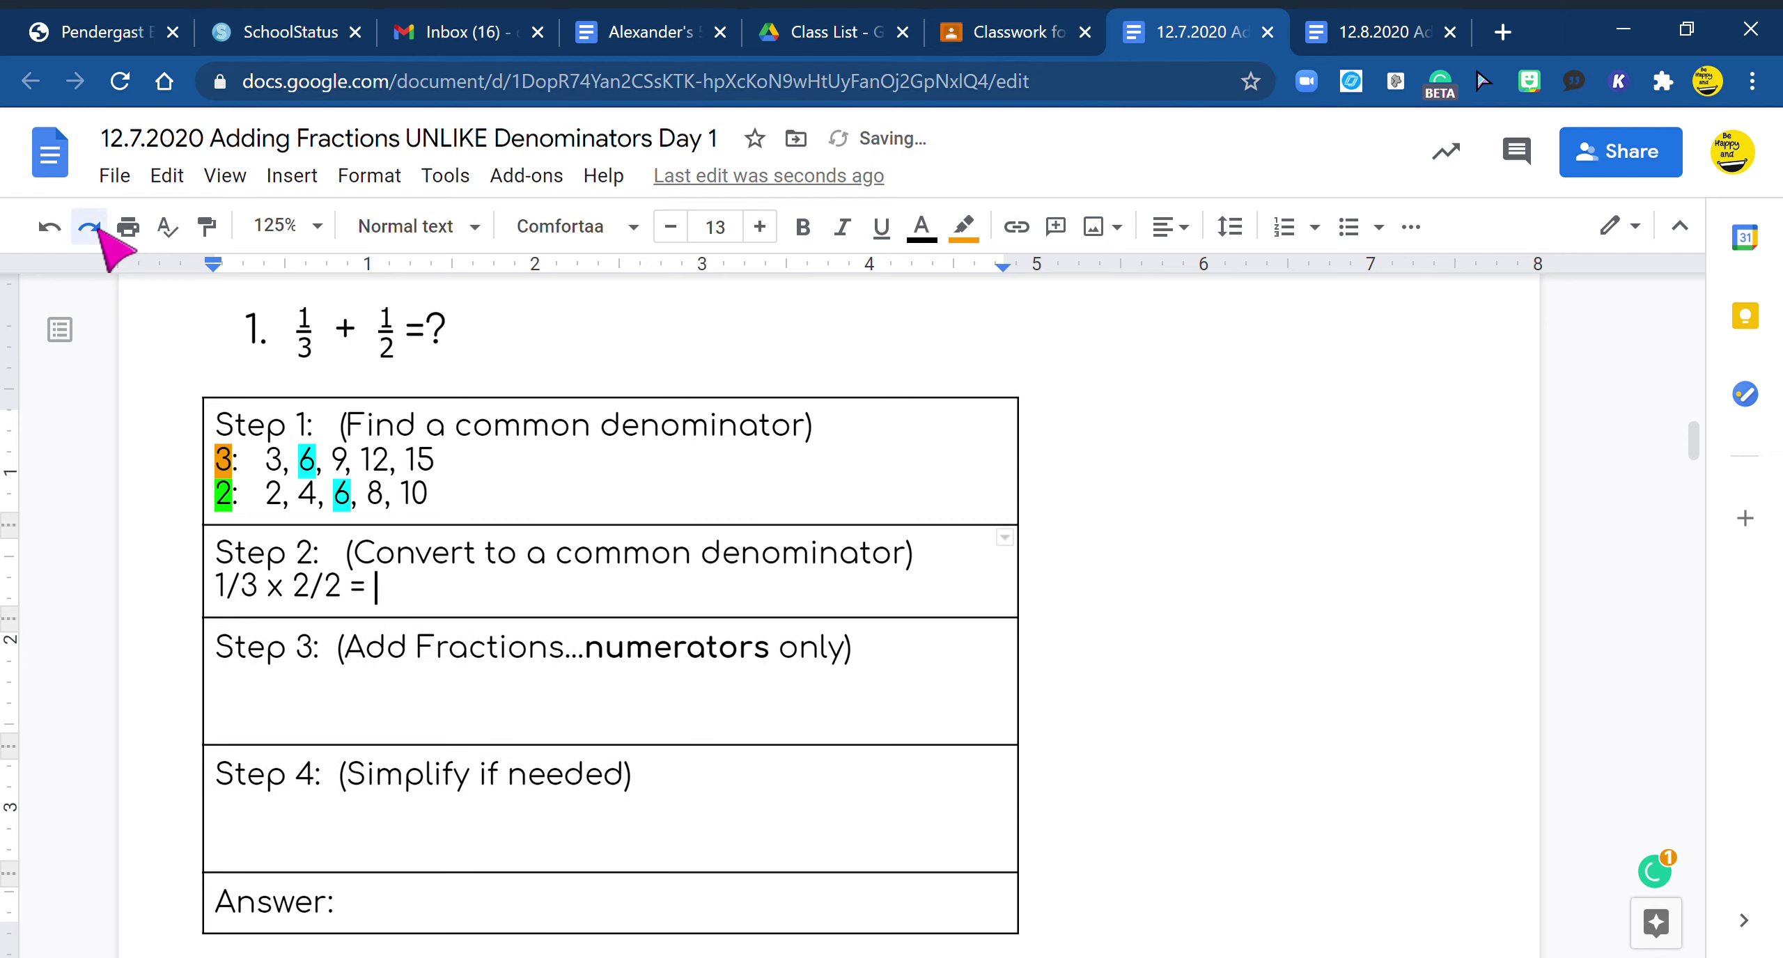
pyautogui.click(98, 229)
pyautogui.click(98, 230)
pyautogui.write('x 3/3 =')
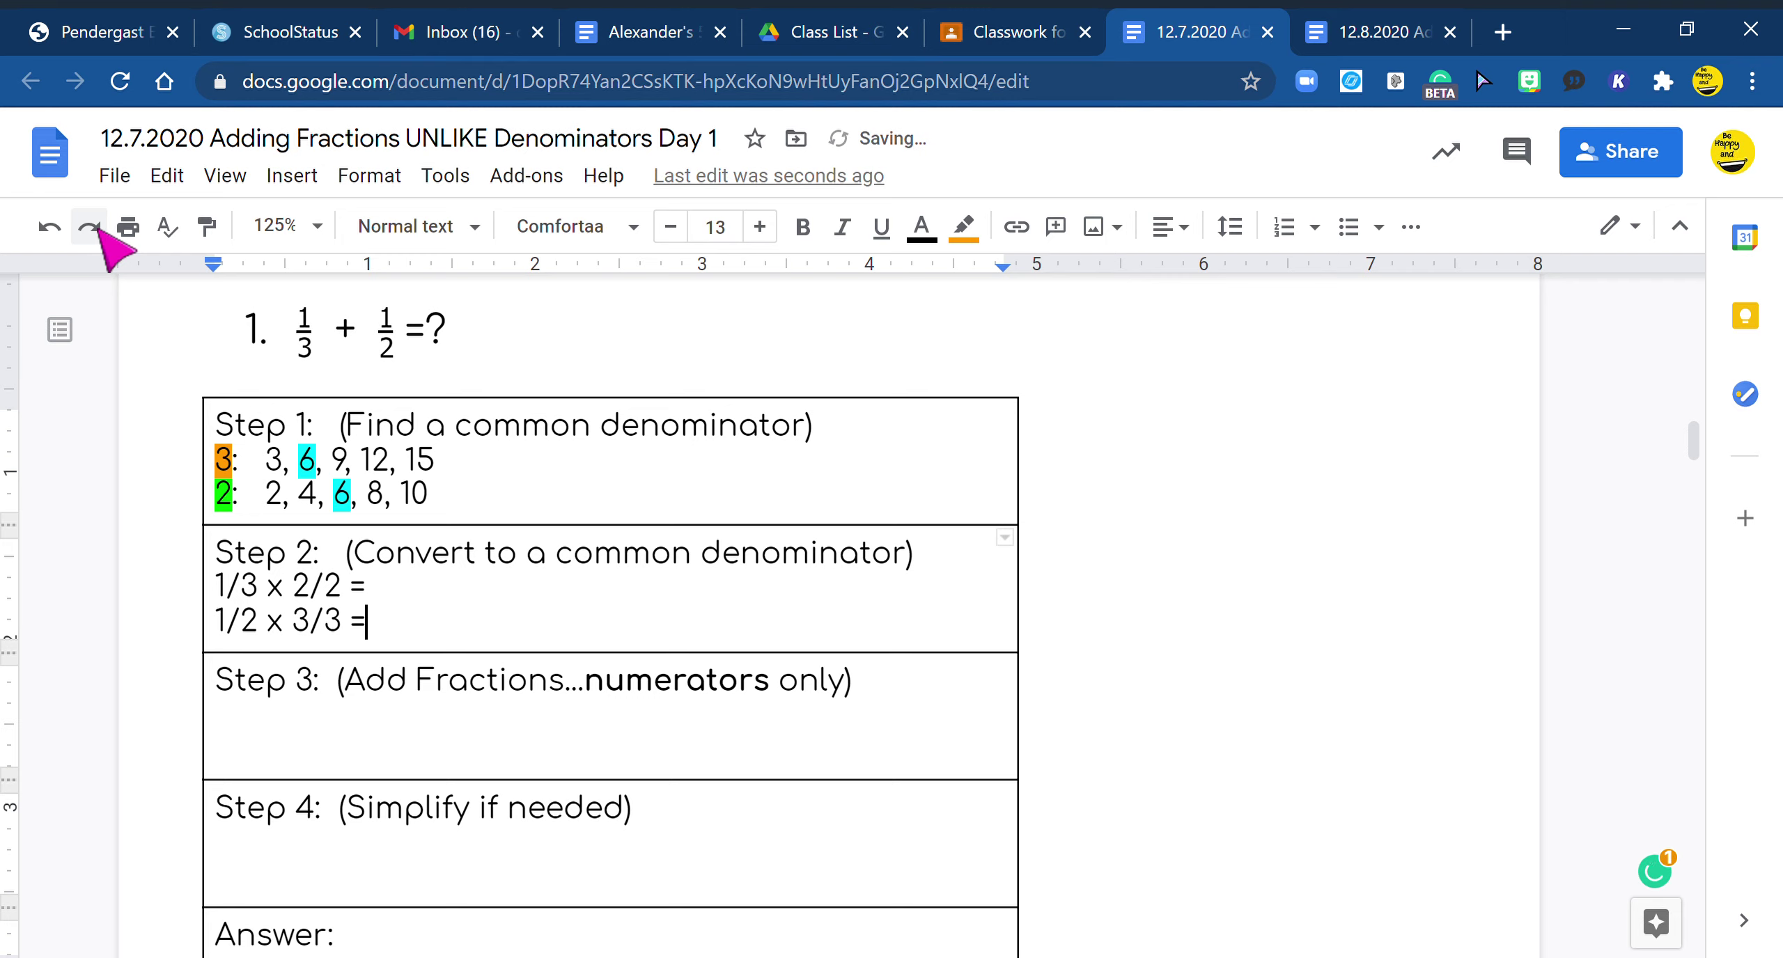
# Complete the two conversions with results 2/6 and 3/6
pyautogui.press('Up')
pyautogui.write('2/')
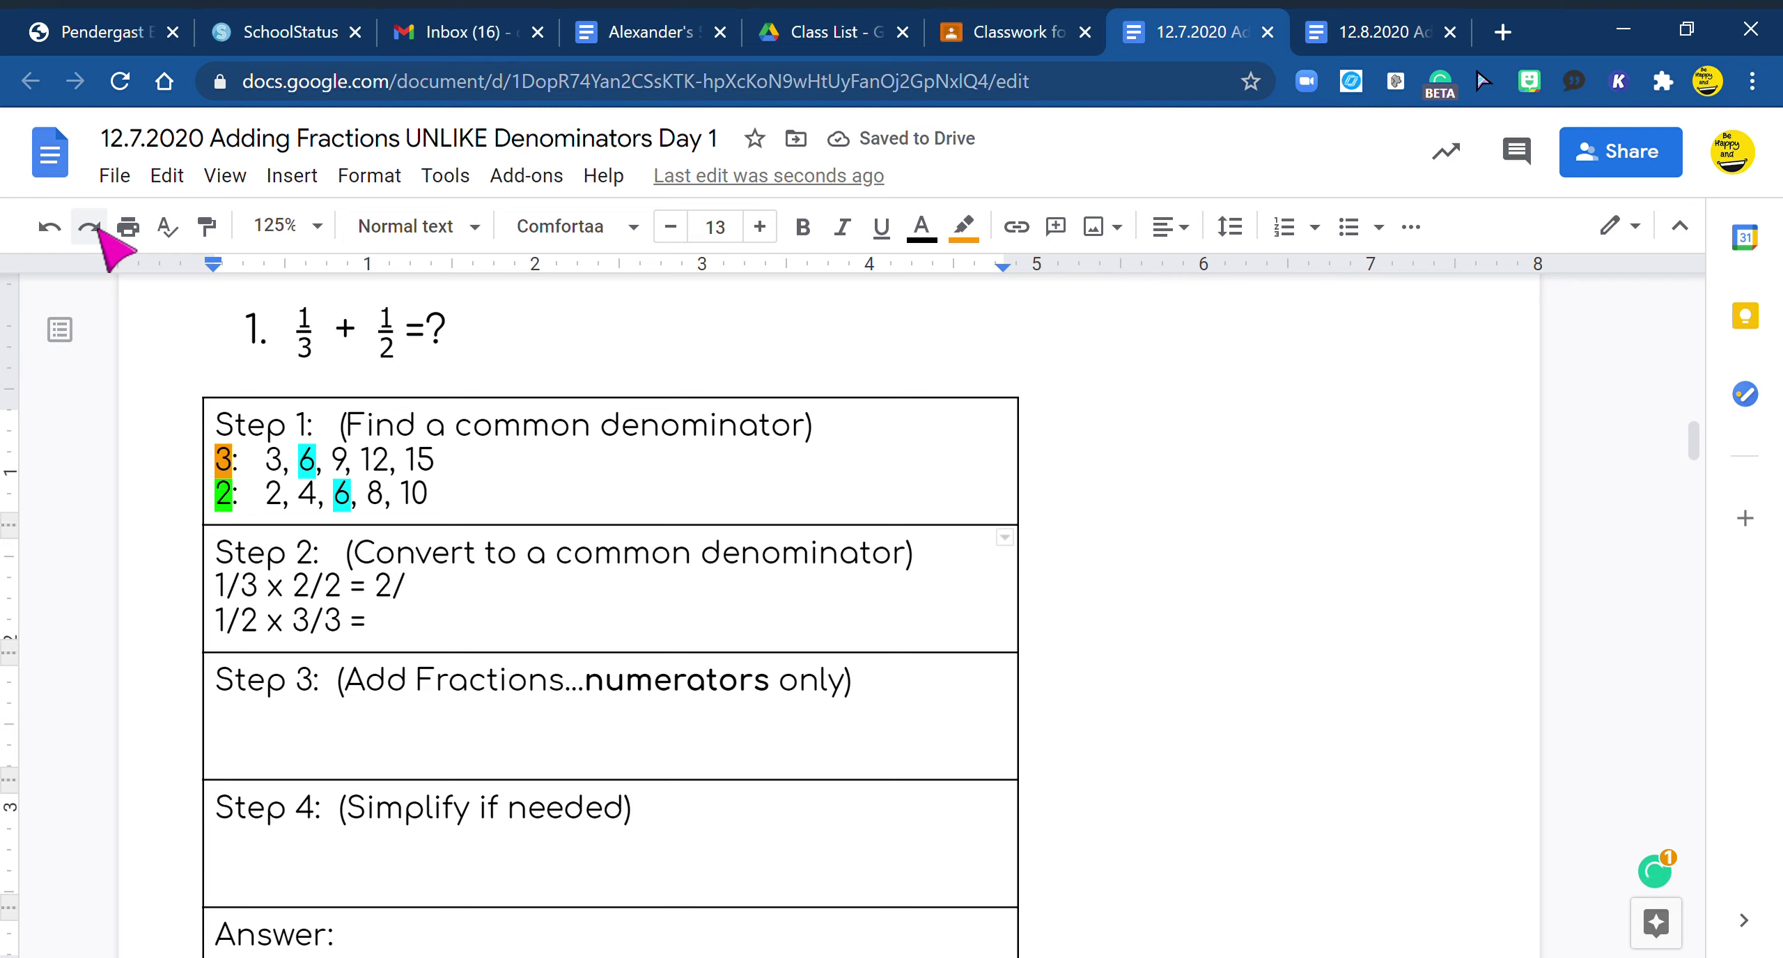
pyautogui.write('6')
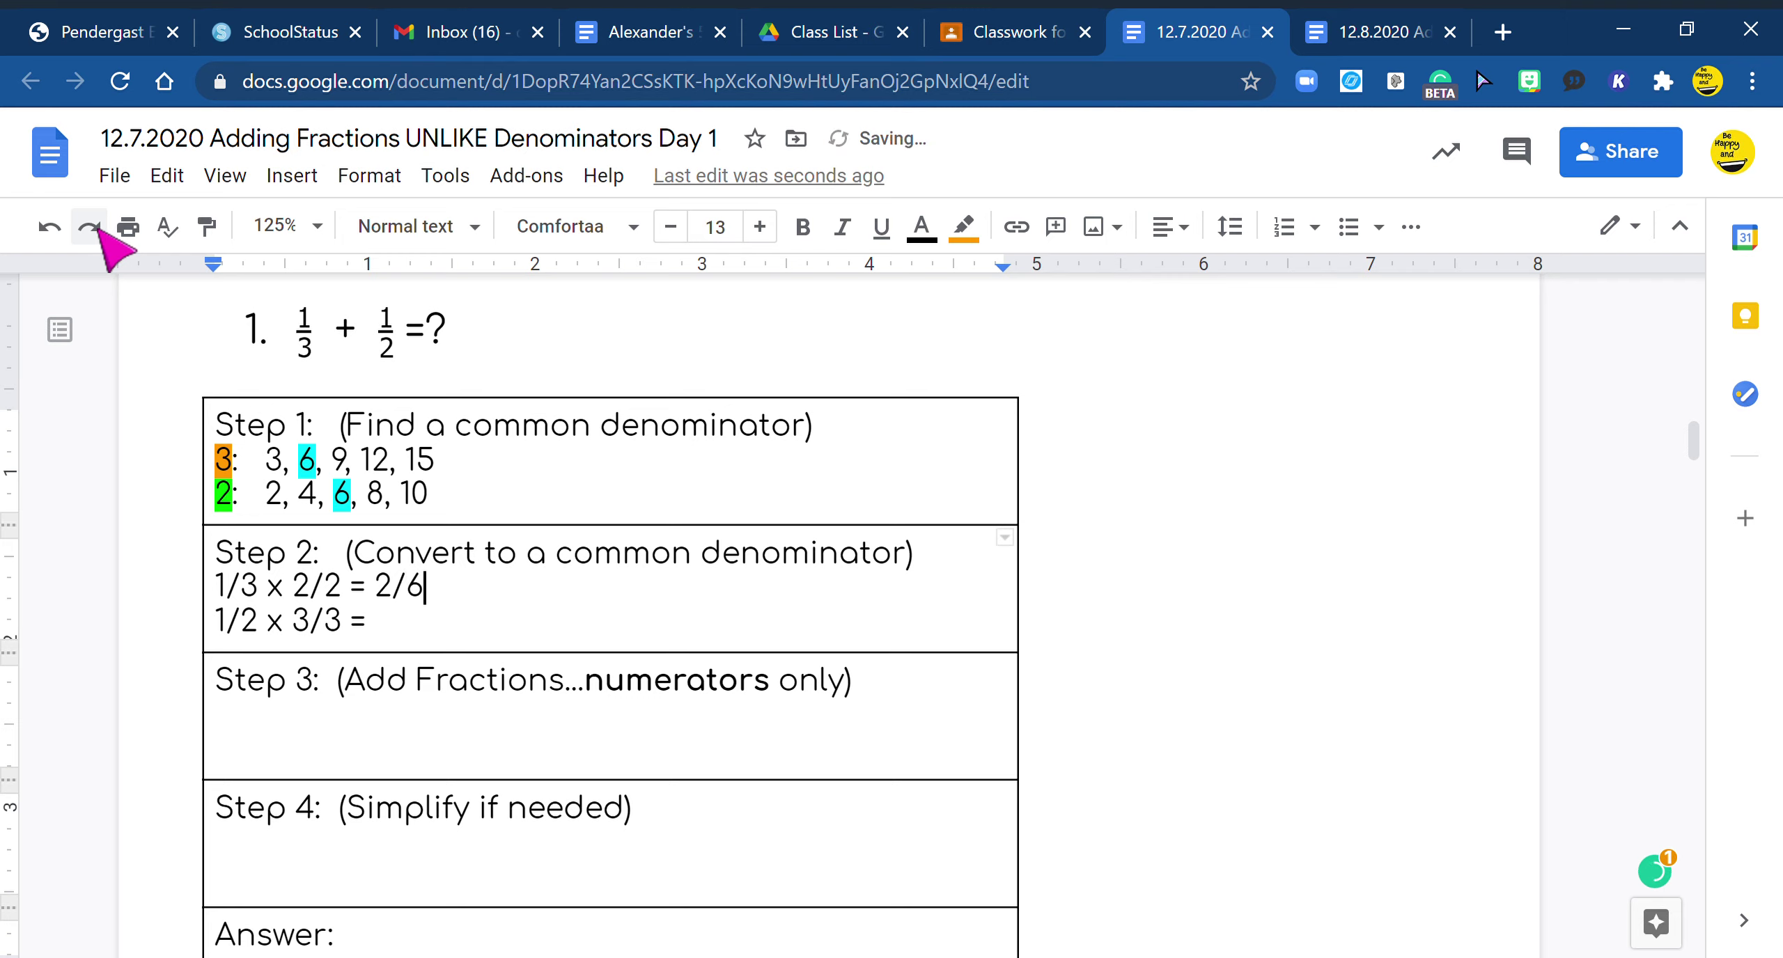
pyautogui.press('Down')
pyautogui.write('3/6')
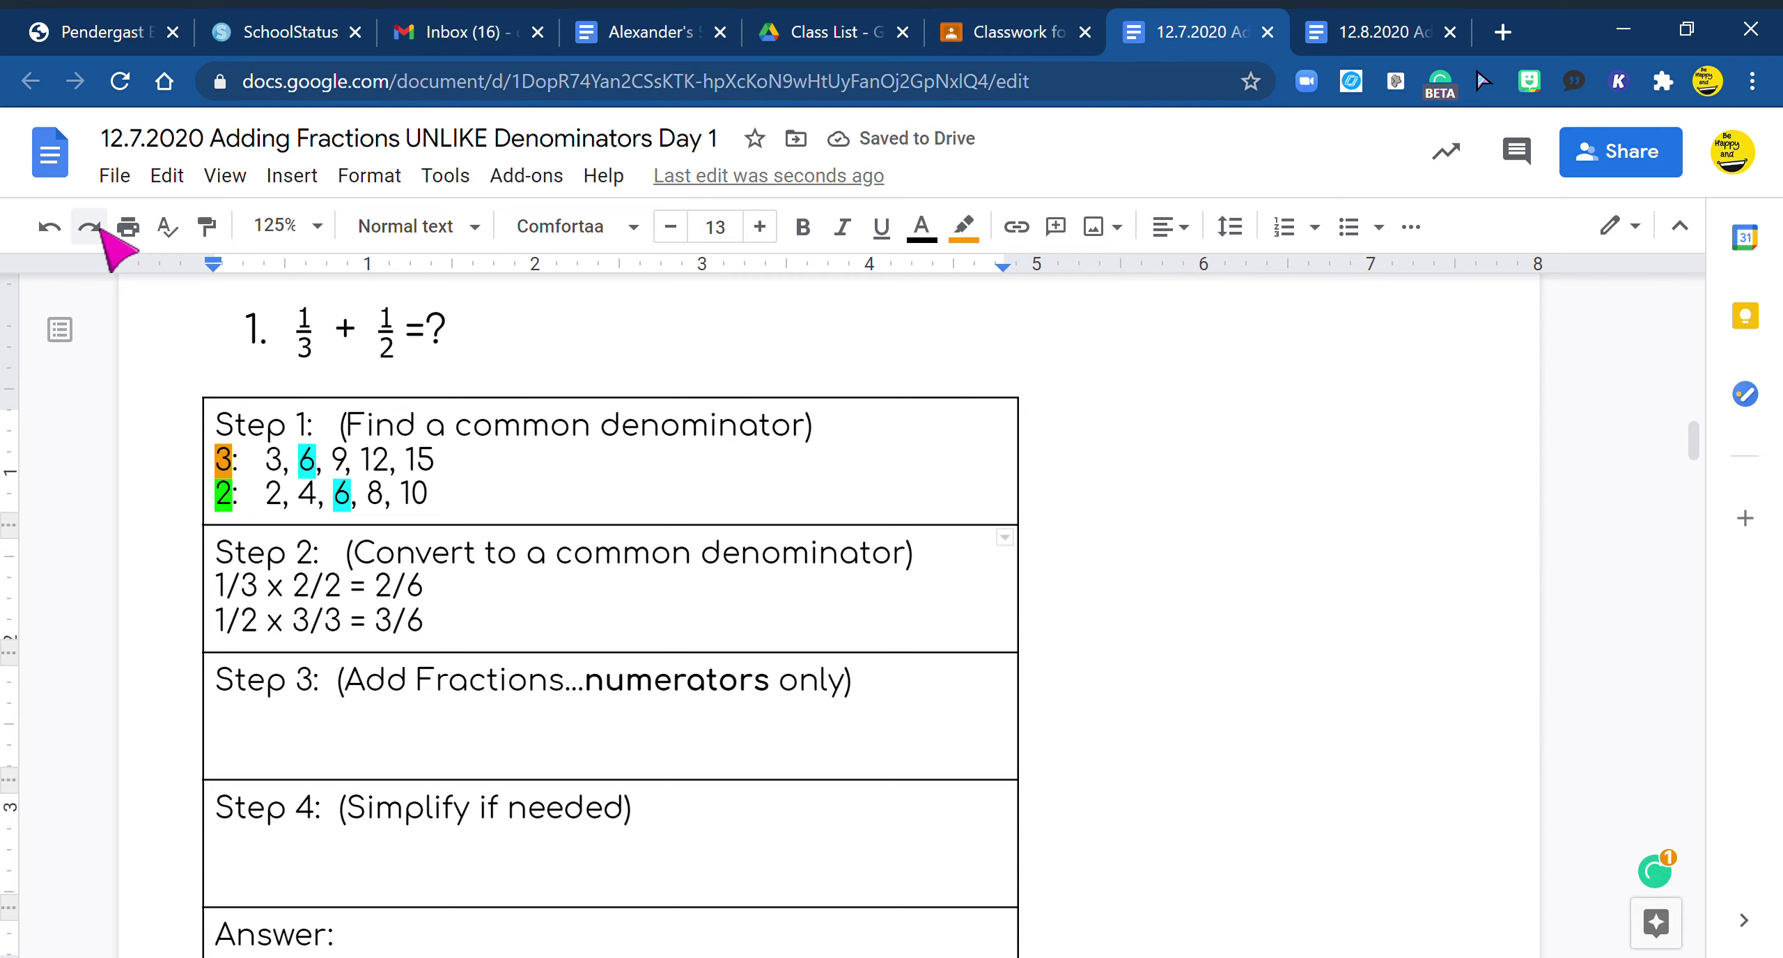
# Highlight the 2/6 and 3/6 results in yellow
pyautogui.press('Up')
pyautogui.hotkey('shift', 'Left')
pyautogui.hotkey('shift', 'Left')
pyautogui.hotkey('shift', 'Left')
pyautogui.press('Down')
pyautogui.hotkey('shift', 'Left')
pyautogui.hotkey('shift', 'Left')
pyautogui.hotkey('shift', 'Left')
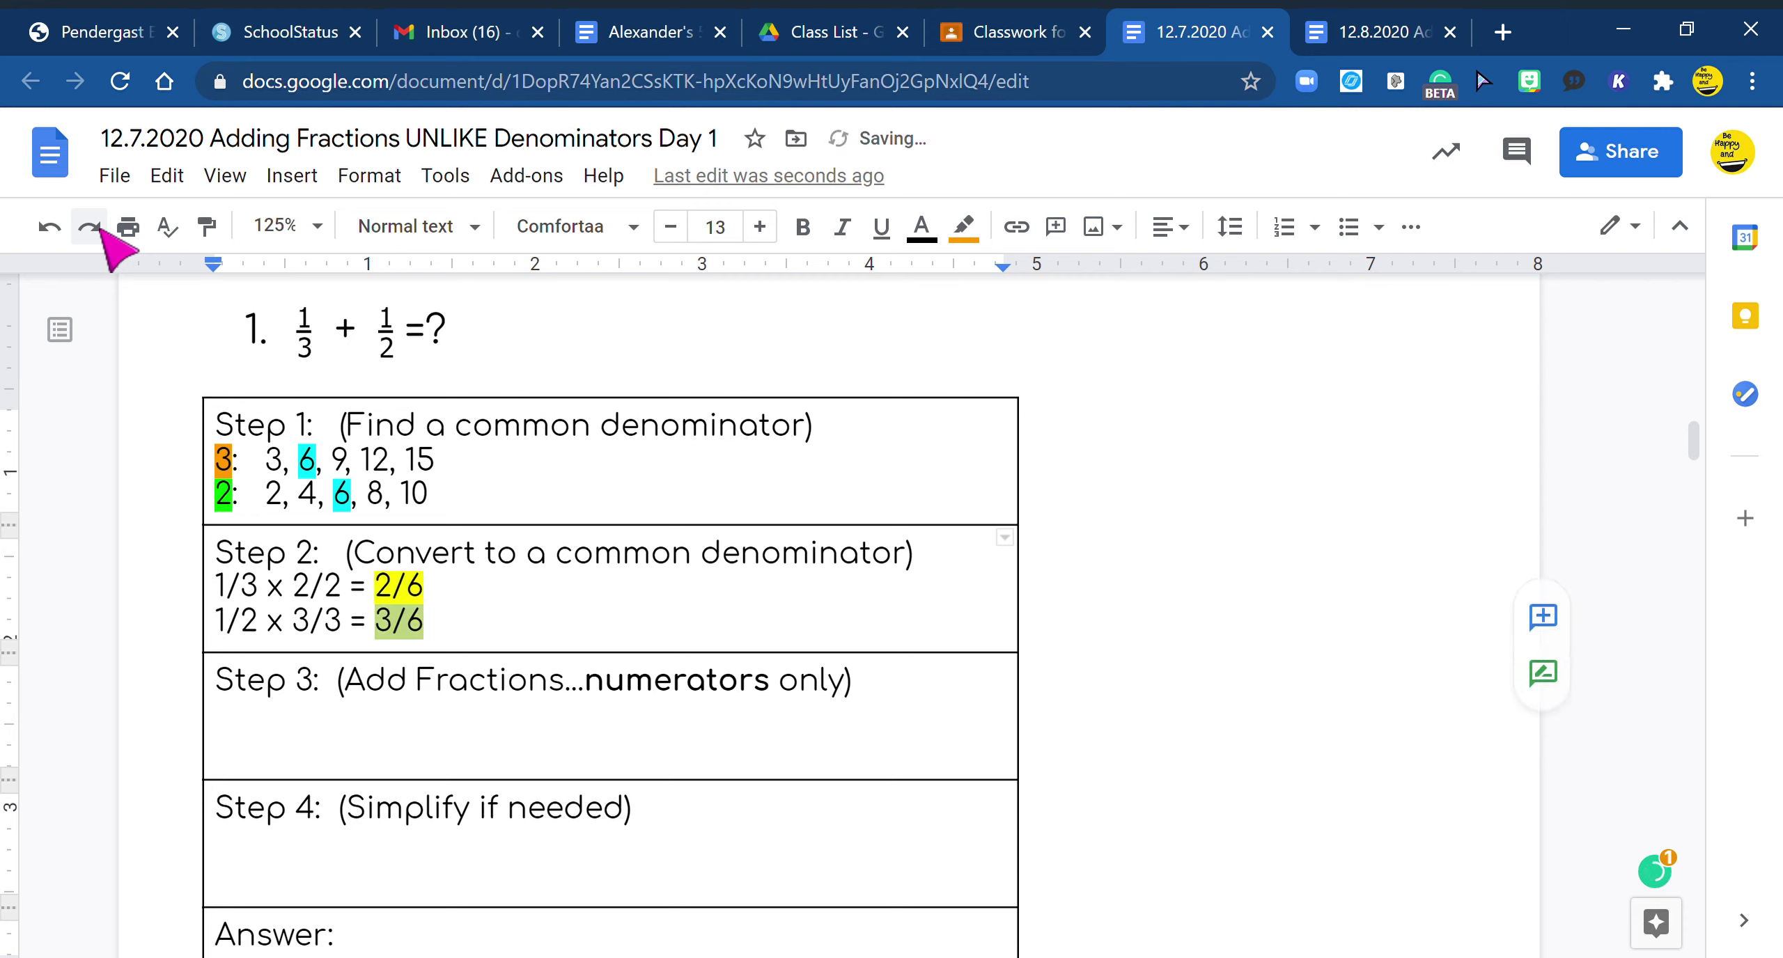
# Write '2/6 + 3/6 = 5/6' in Step 3 and enter 5/6 as the answer
pyautogui.press('Down')
pyautogui.press('Down')
pyautogui.press('Down')
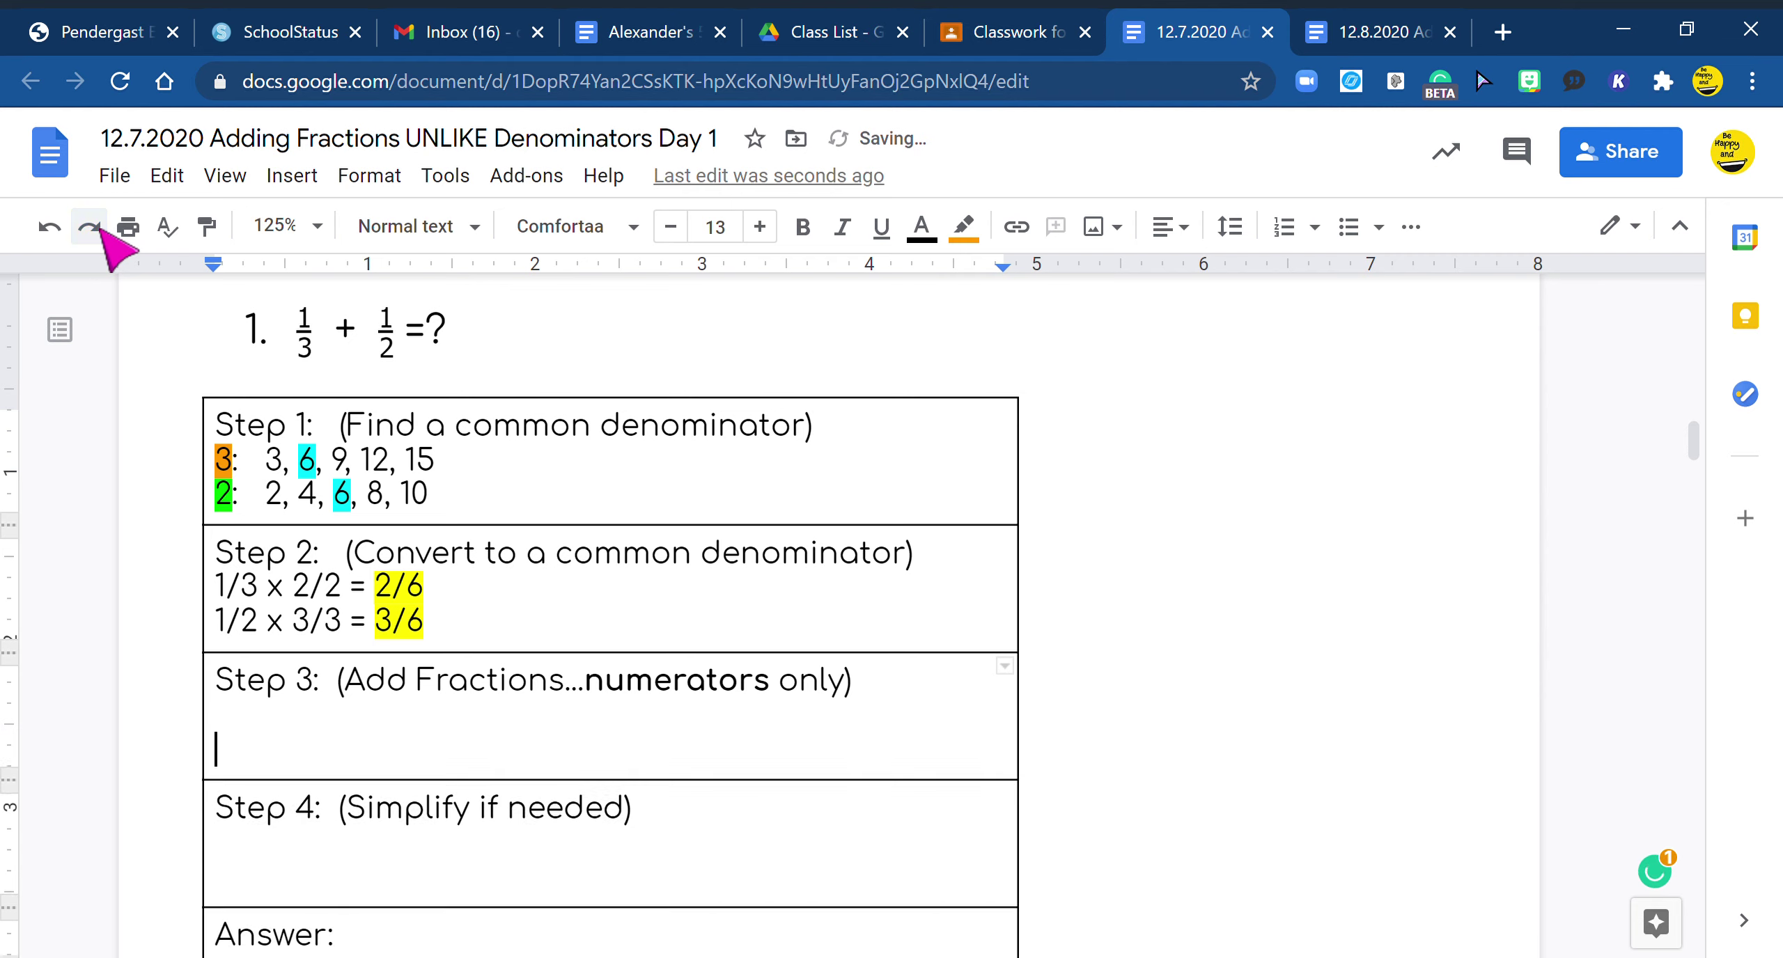
pyautogui.write('3')
pyautogui.press('BackSpace')
pyautogui.write('2/6 + 3/6 =')
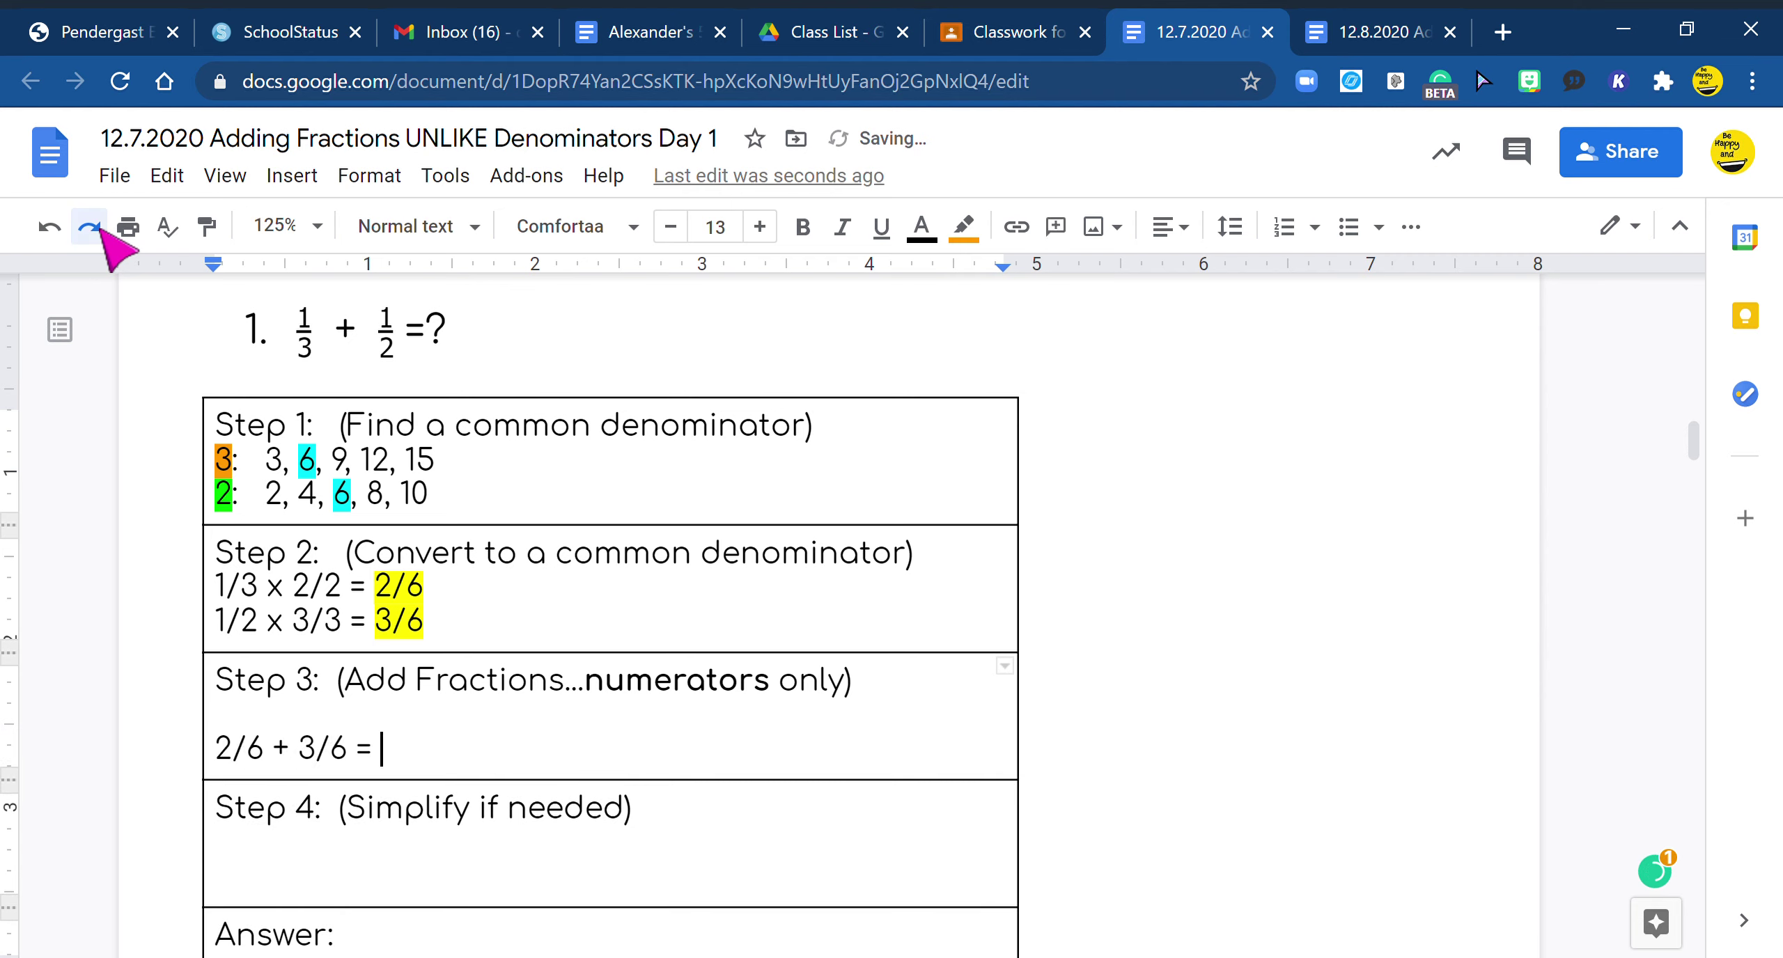
pyautogui.click(102, 228)
pyautogui.click(102, 229)
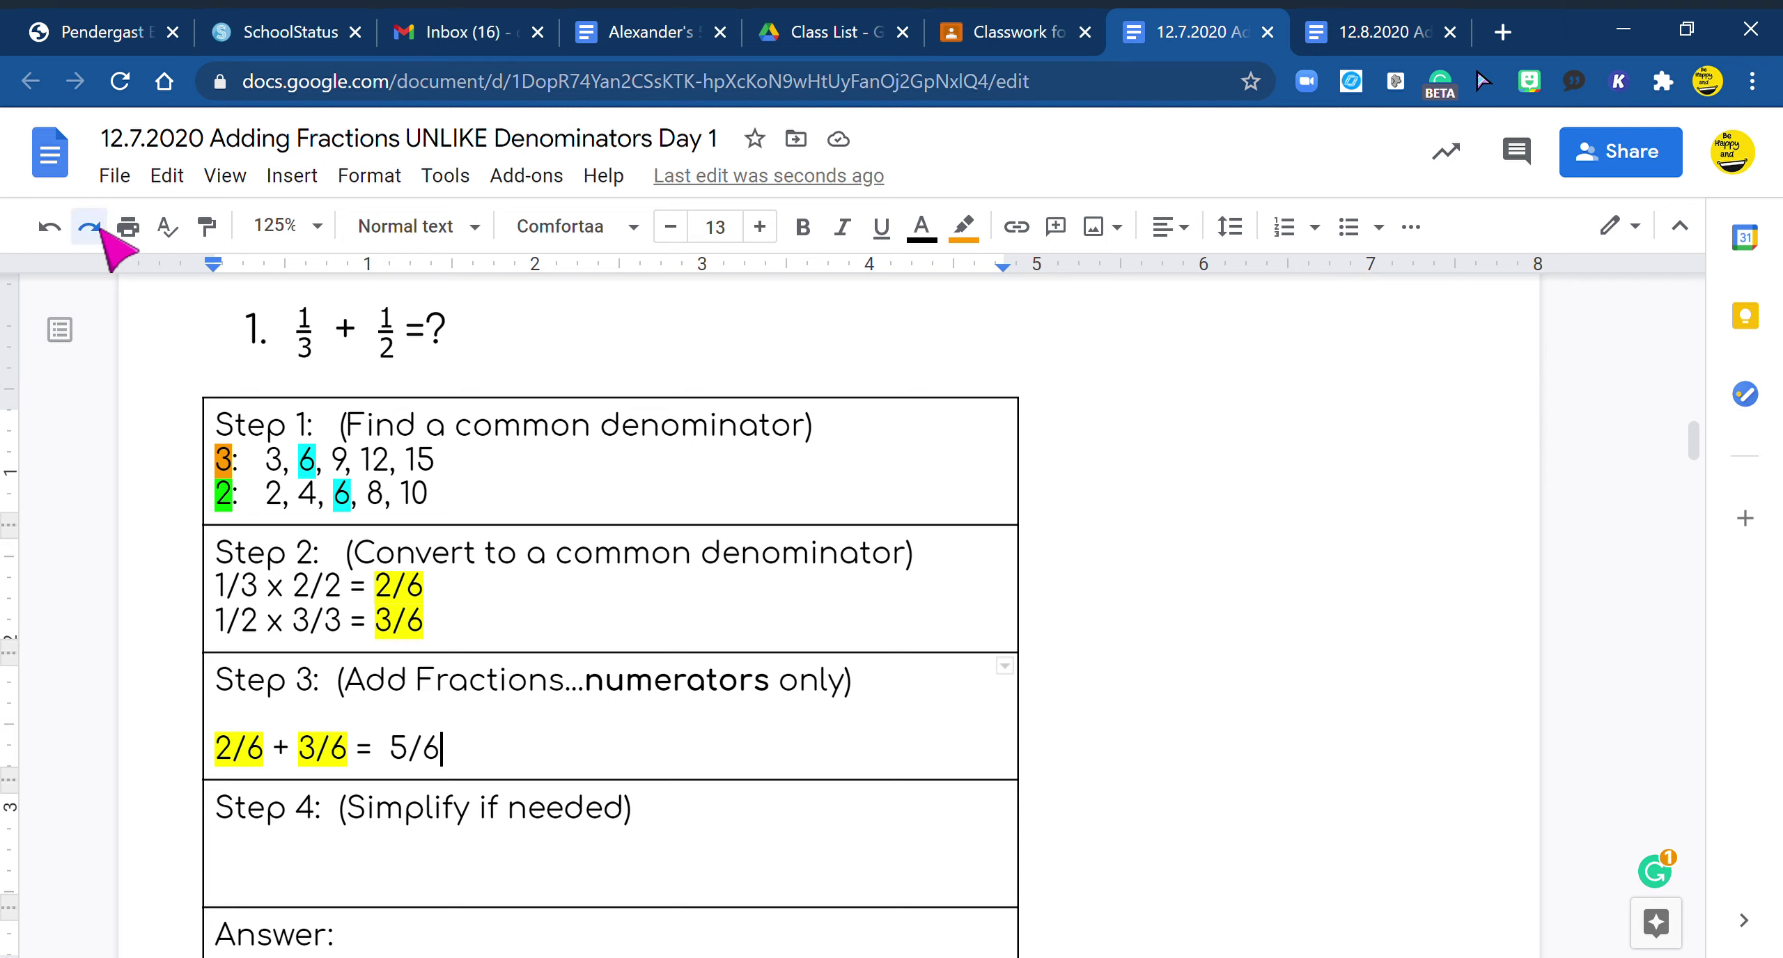
pyautogui.click(102, 229)
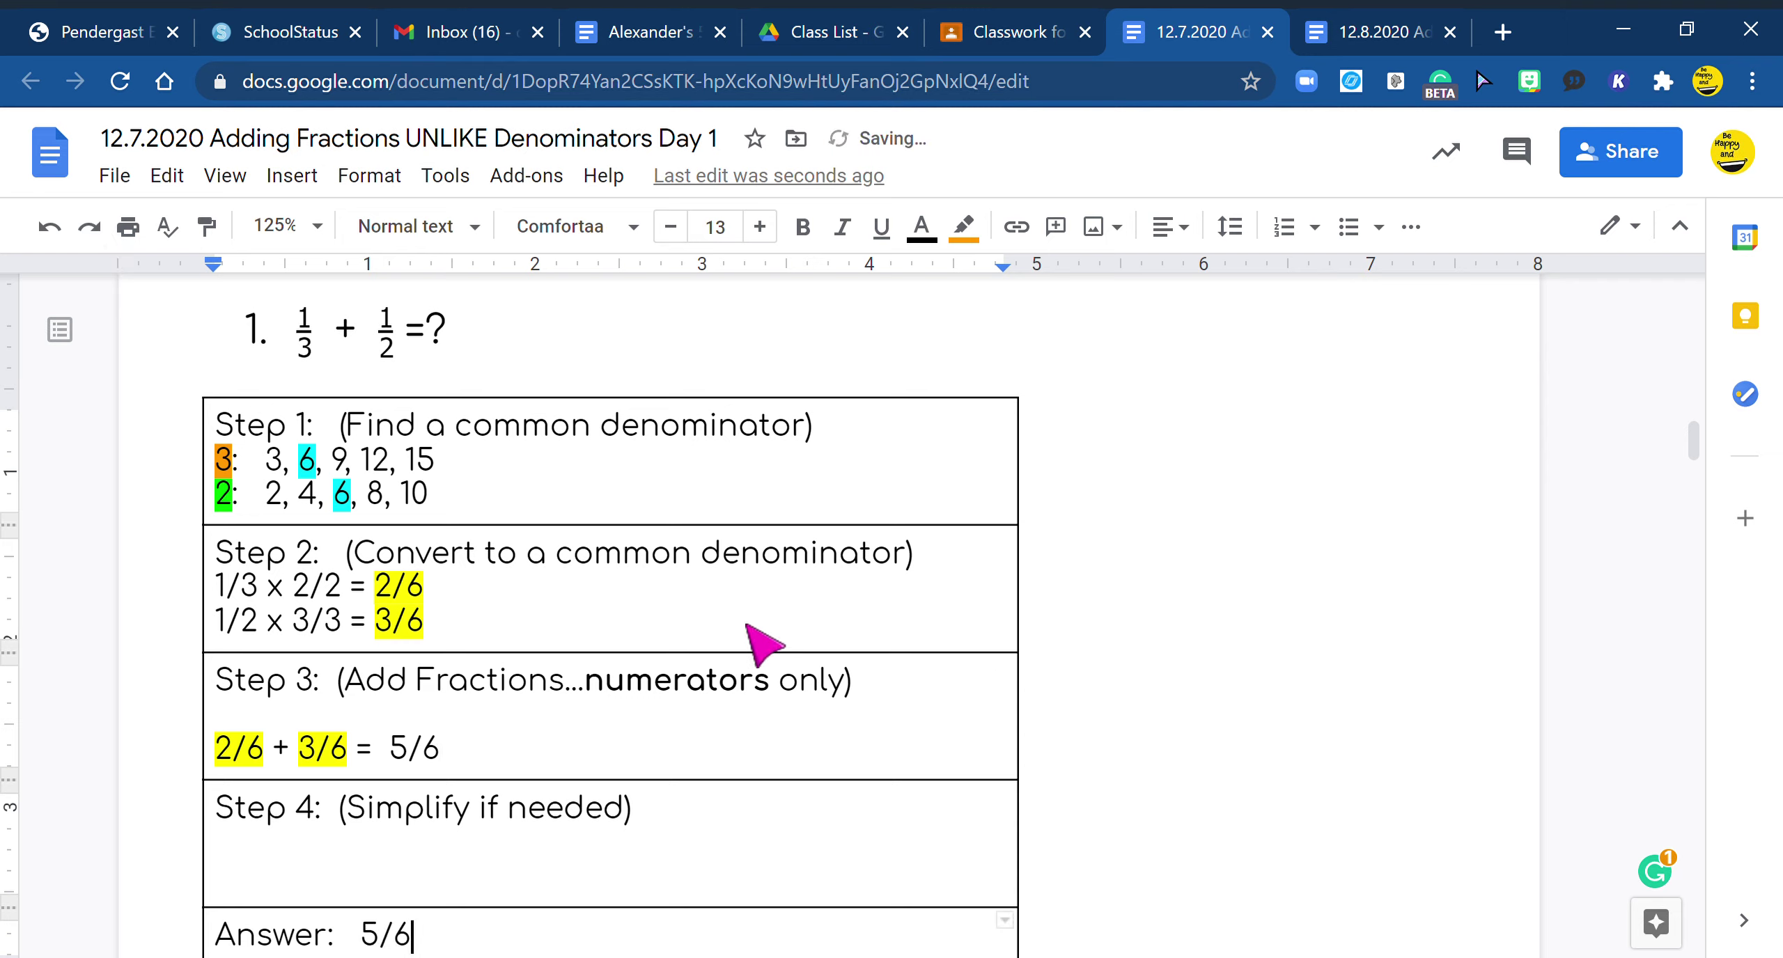